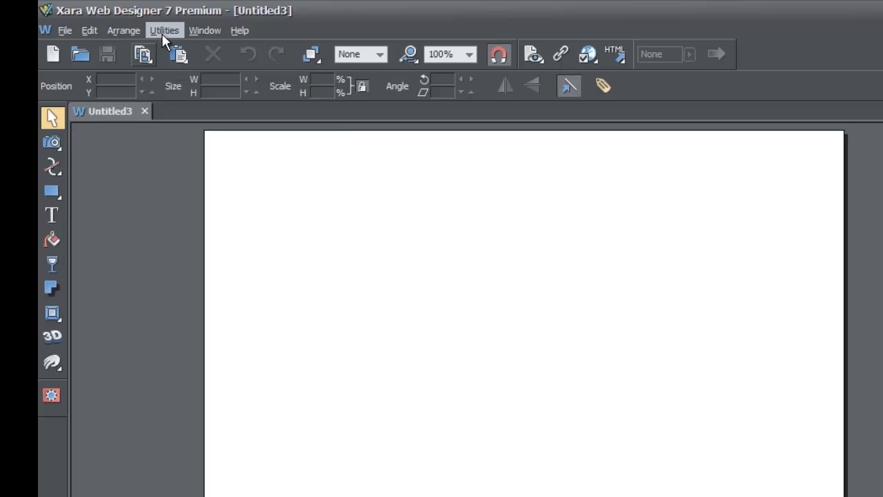
Open the Designs gallery and pin it so it stays displayed beside the page
left_click(163, 31)
mouse_move(194, 46)
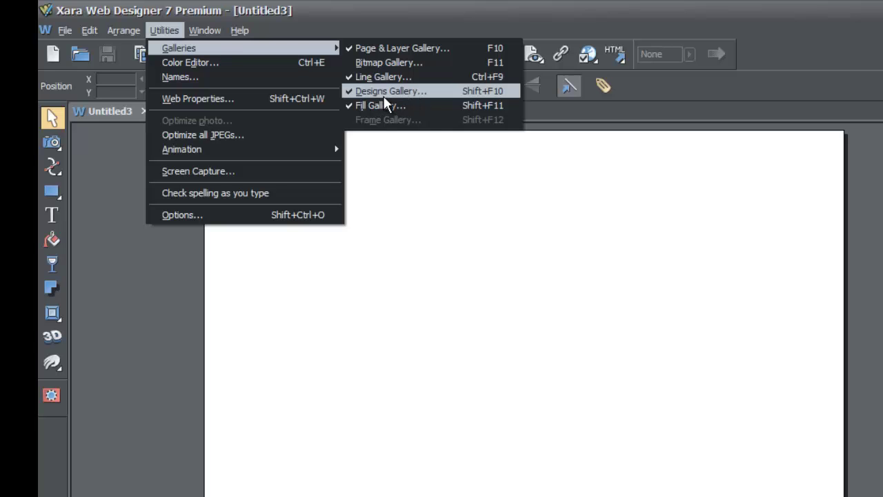
left_click(670, 373)
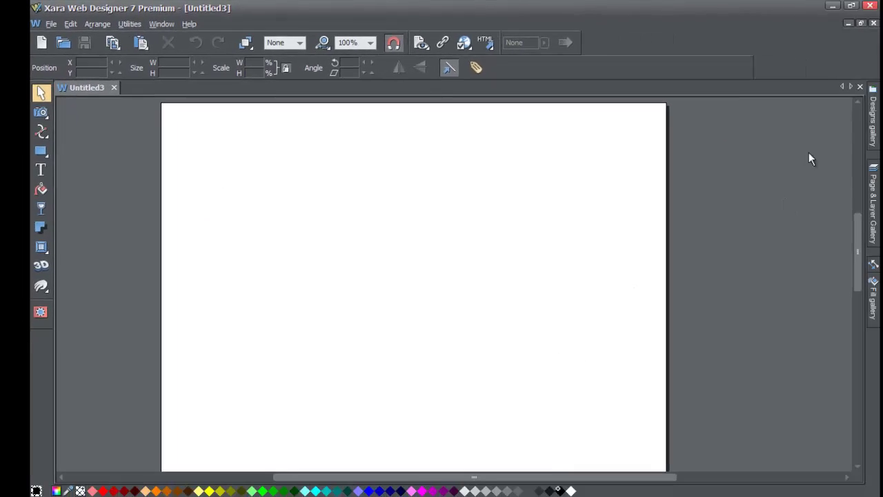
left_click(847, 123)
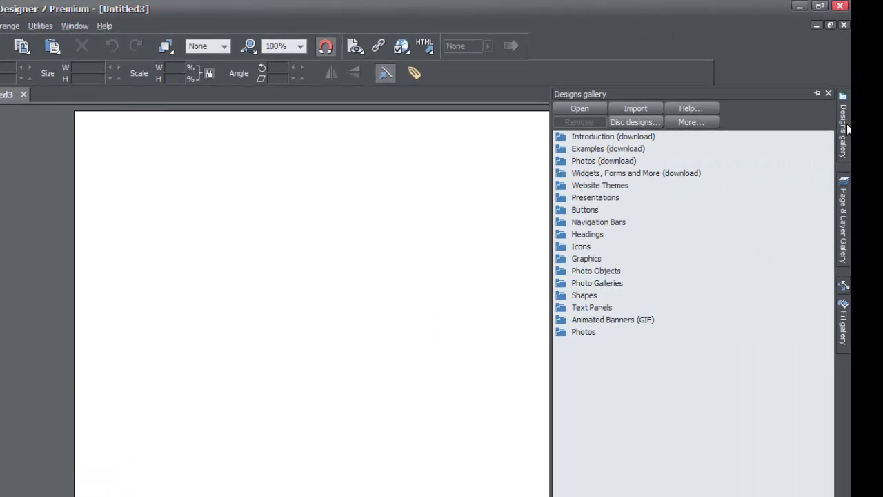
left_click(817, 96)
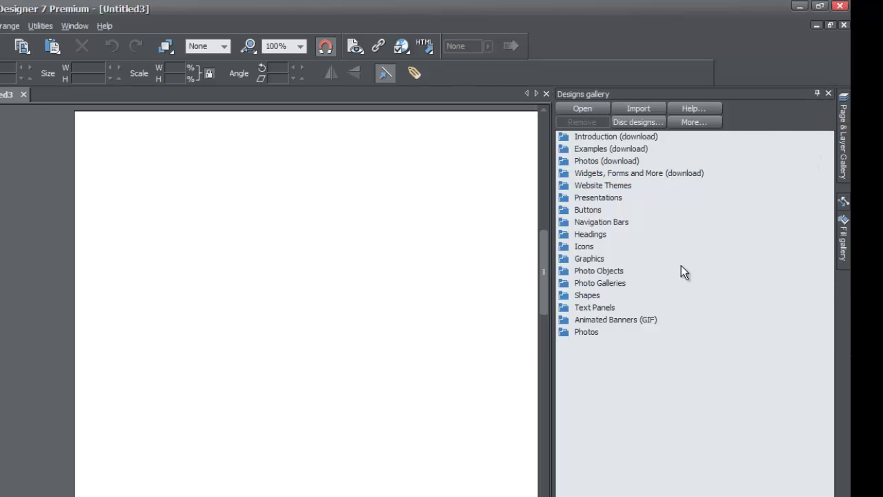
Add the Numbered item 1 panel from Other Text Panels, under Text Panels, to the upper part of the page
mouse_move(564, 307)
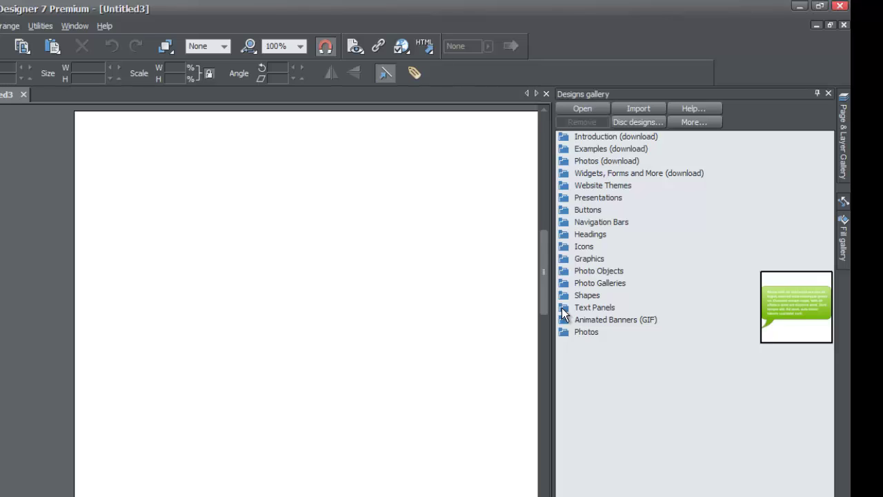
left_click(561, 308)
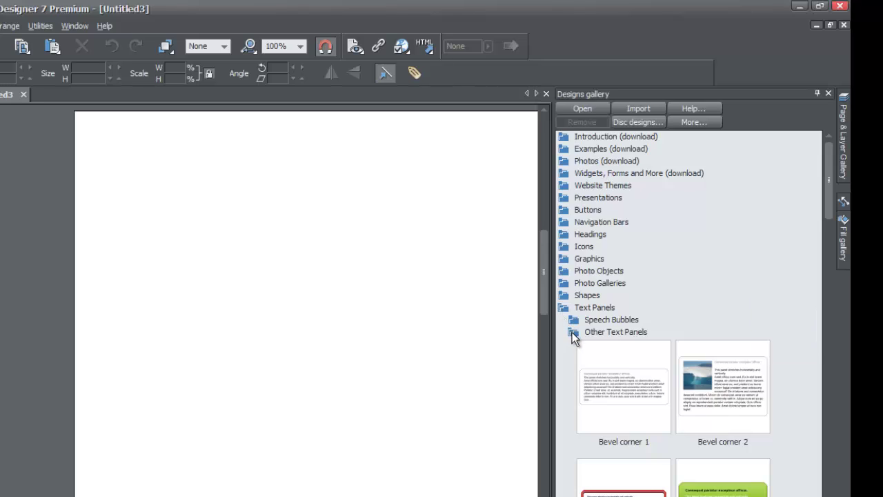
mouse_move(572, 322)
left_click(572, 332)
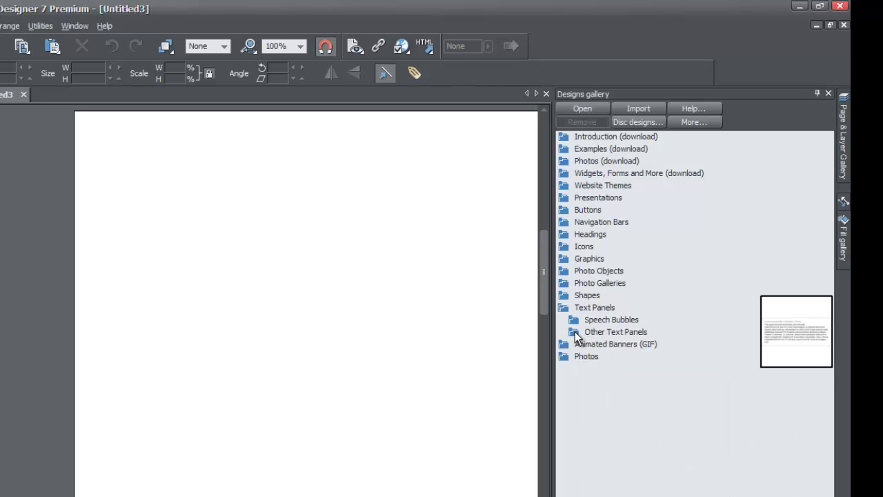
left_click(575, 331)
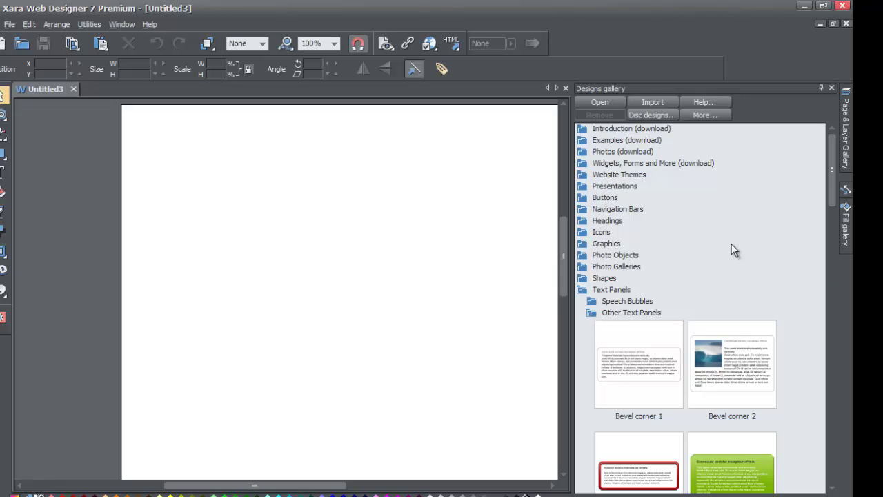
left_click_drag(837, 173, 831, 366)
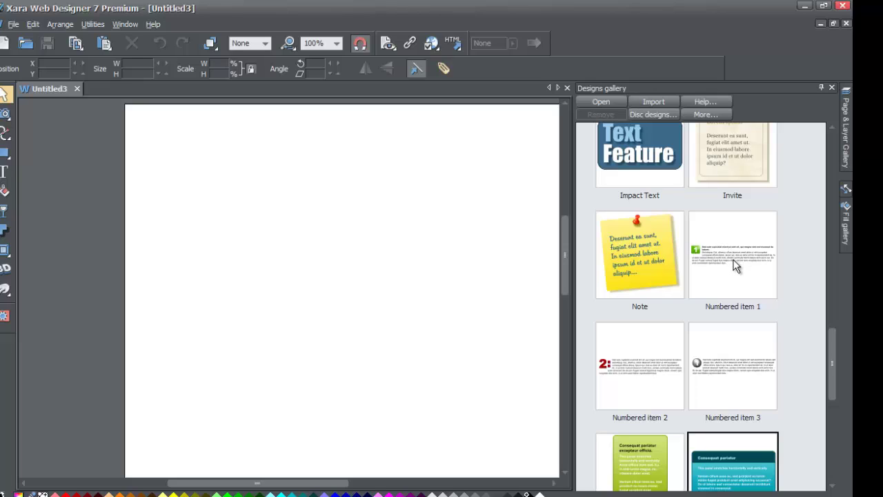
left_click_drag(734, 261, 296, 216)
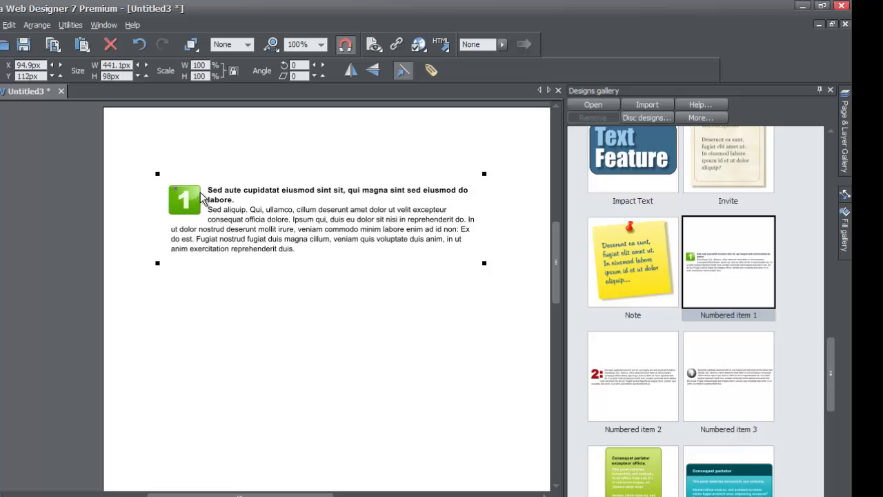
Append "asdfsadfa" to the panel's last paragraph and add a new line reading "aasdfsdafdsfadsfasdfadsfasdfsdafsdaadsfasdfsafdsfasd"
left_click(224, 208)
left_click(224, 208)
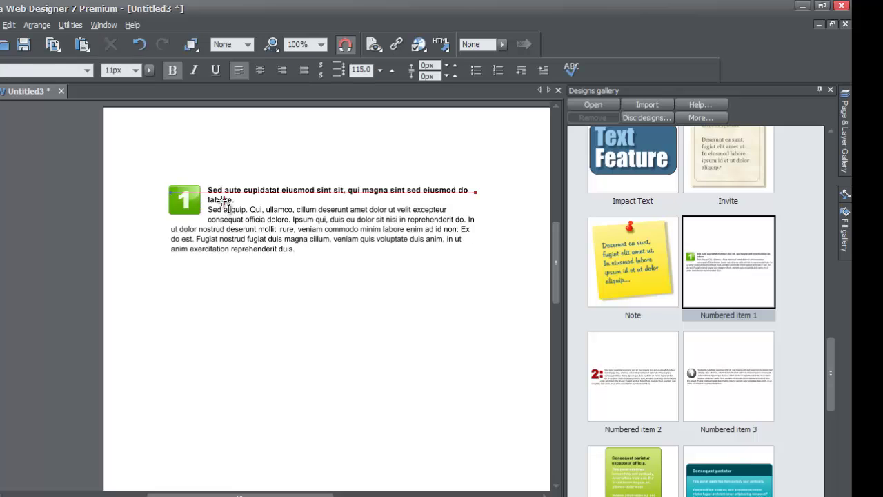
left_click(300, 249)
type("asdfsadfa")
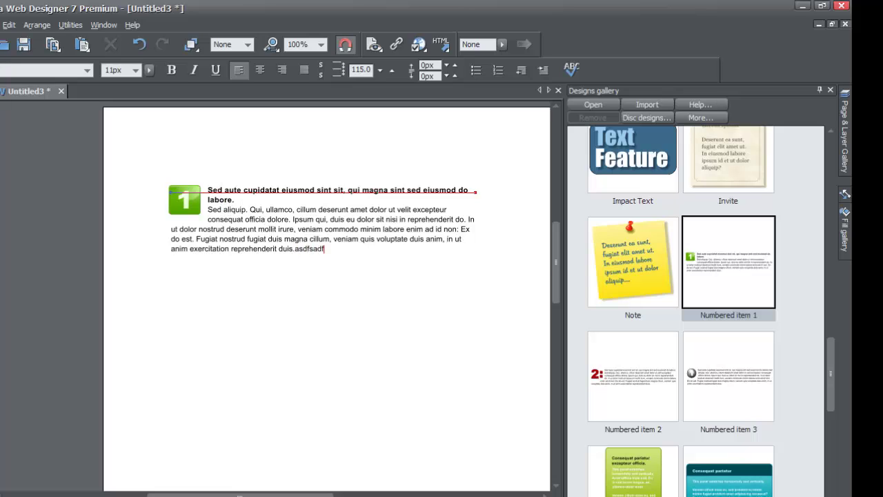
key("Return")
type("asdfsdafdsfadsfasdfadsfasdfsdafsdaadsf")
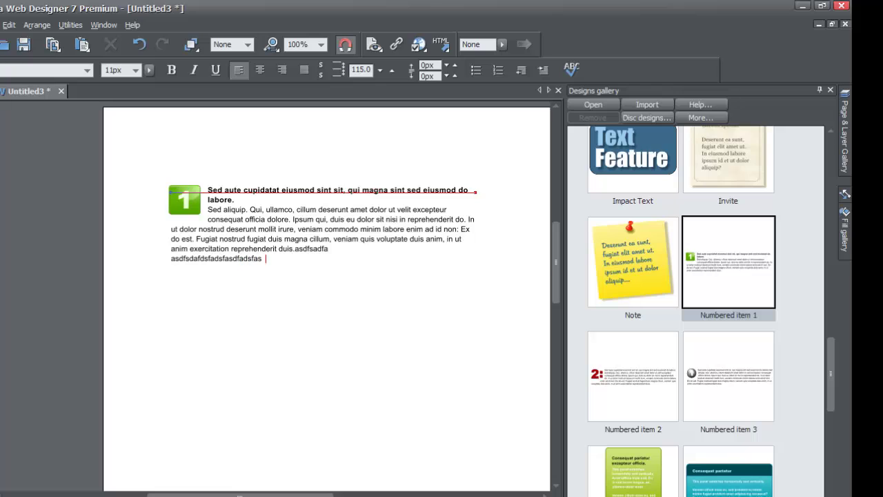
left_click(171, 259)
key("BackSpace")
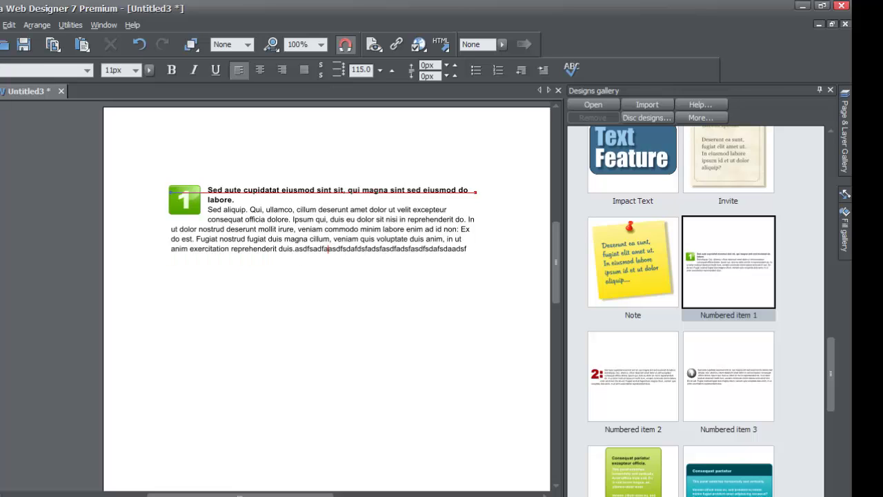
type("aasdfsdafdsfadsfasdfadsfasdfsdafsdaadsfasdfsafdsfasd")
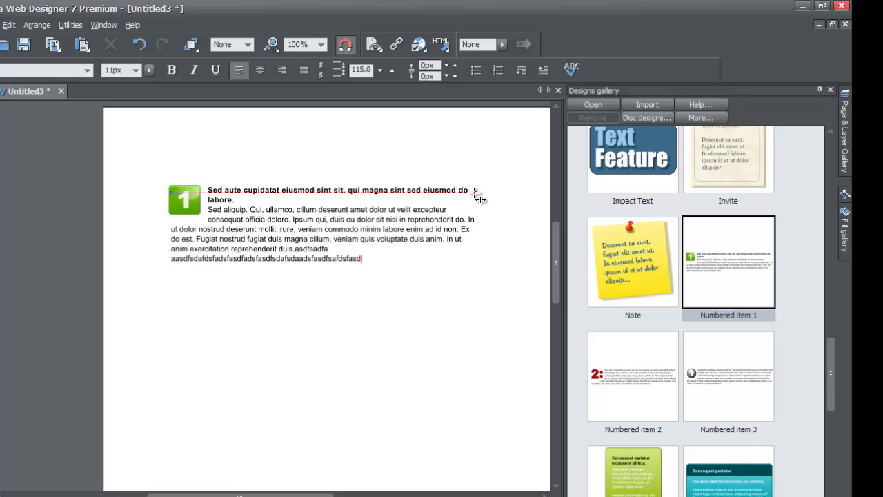
Narrow the panel's text column and widen it back to its original width
left_click_drag(476, 192, 426, 192)
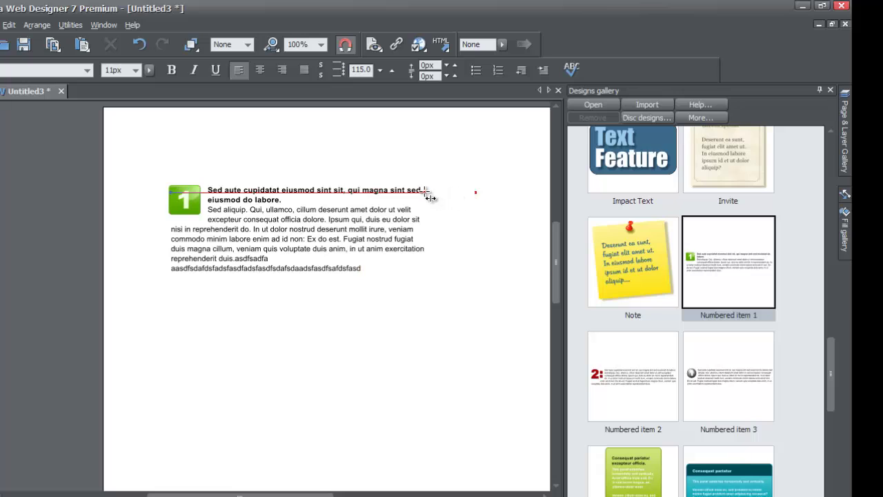
left_click_drag(428, 197, 476, 194)
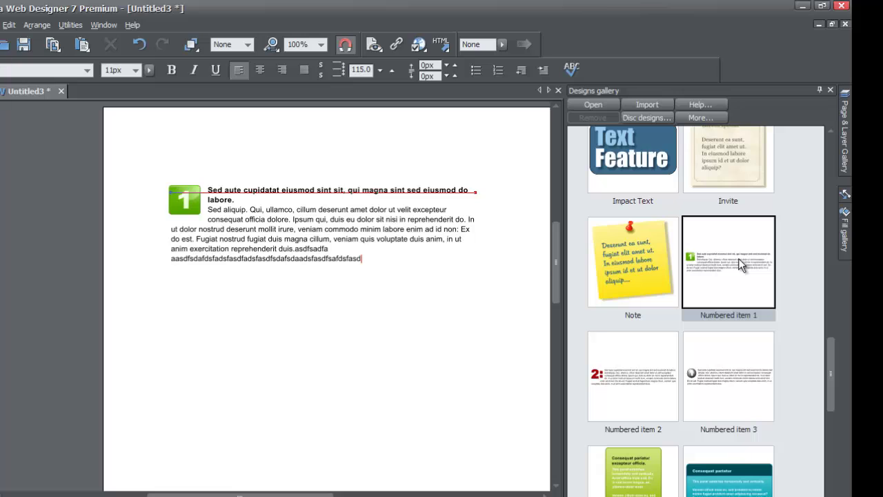
Try placing a second Numbered item 1 panel by eye beneath the first one, and delete this second panel
left_click_drag(739, 258, 392, 338)
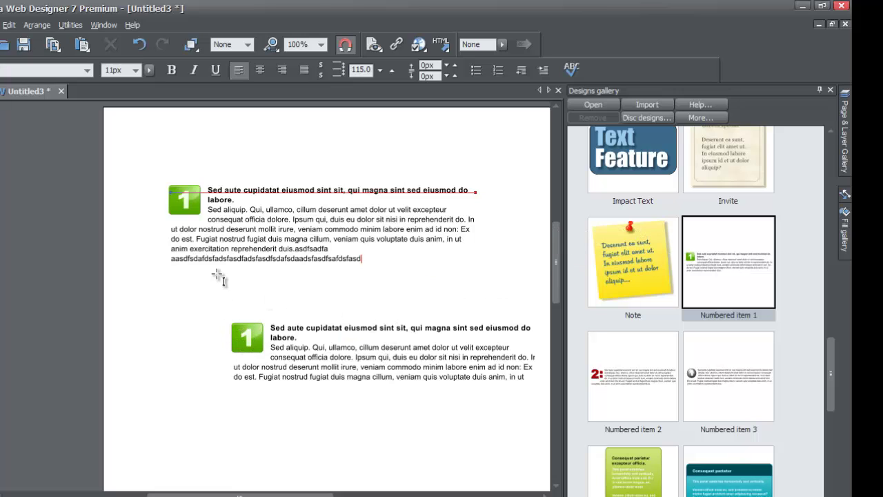
key("Escape")
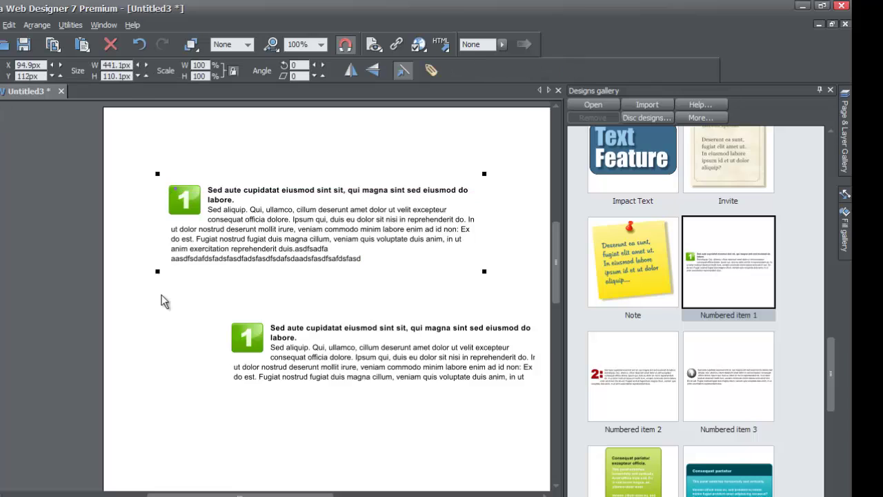
left_click(233, 335)
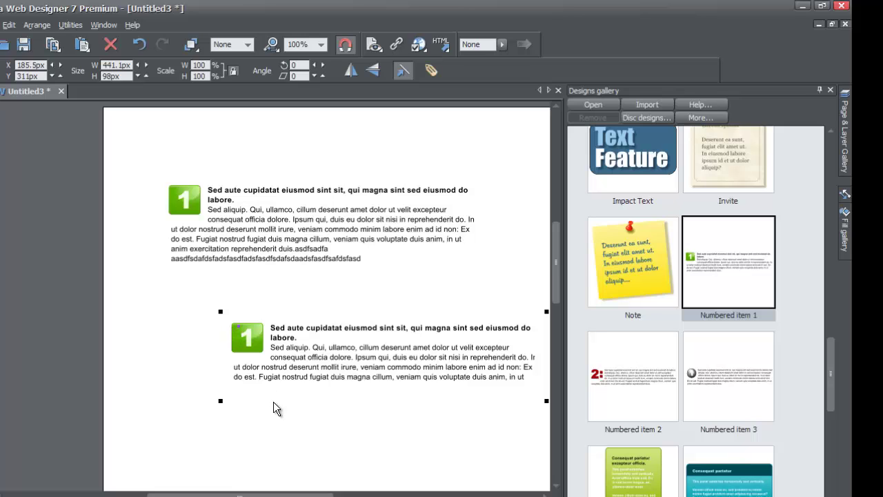
left_click_drag(254, 350, 202, 340)
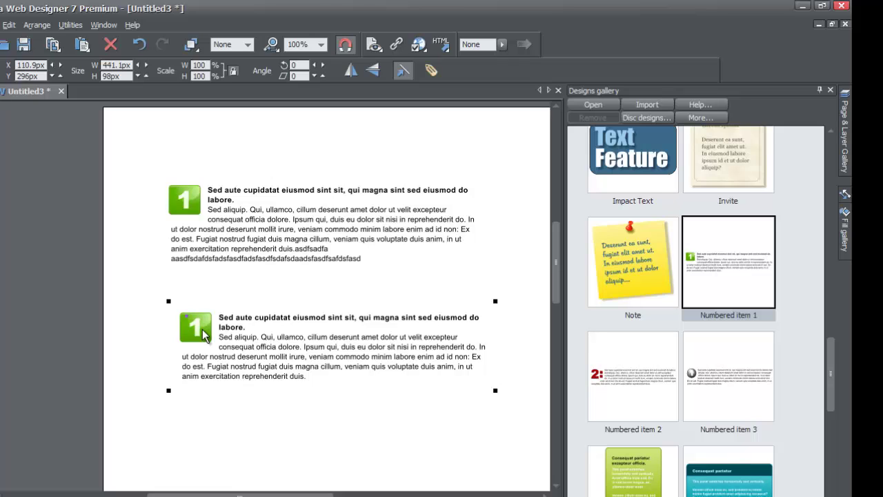
key("Delete")
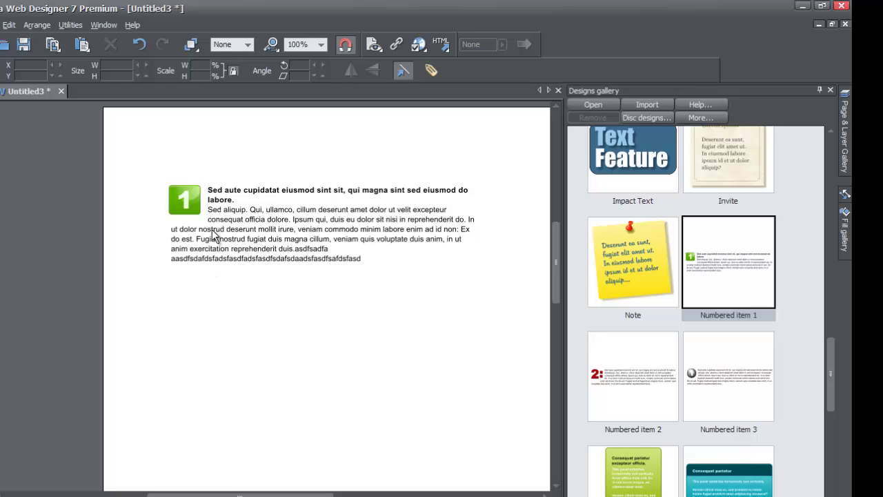
Turn off snapping to objects with the numbered panel selected
left_click(187, 200)
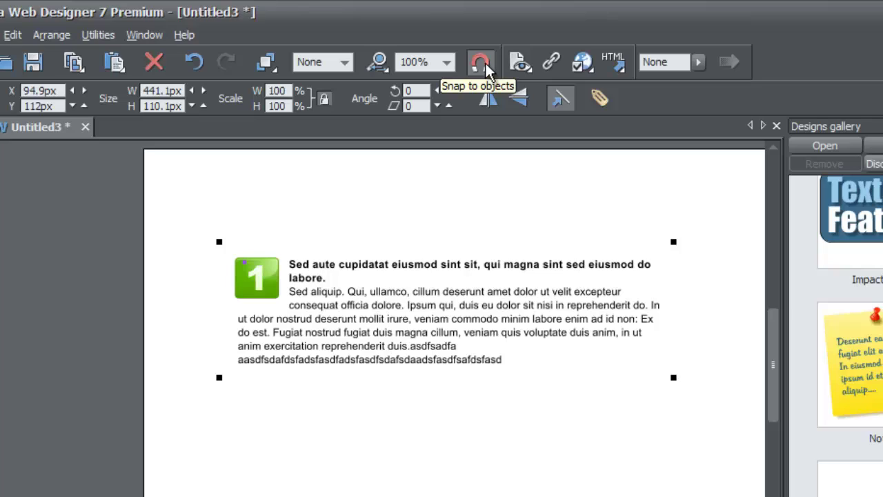
left_click(486, 67)
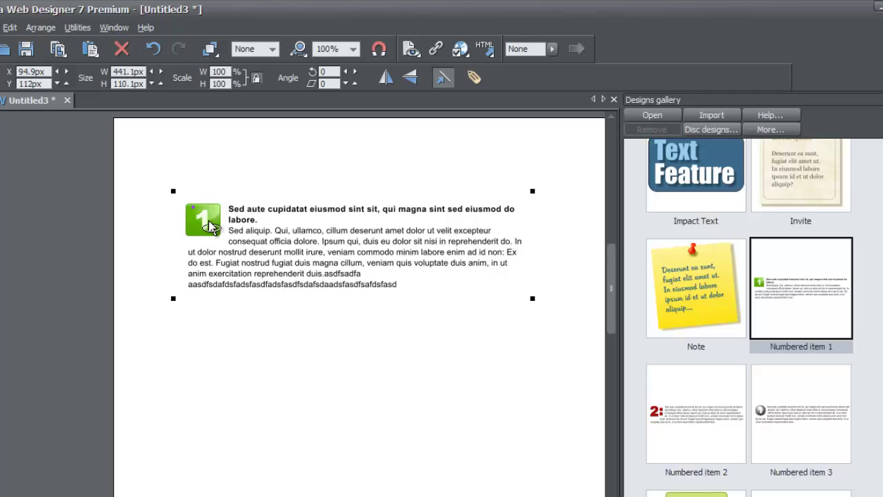
Duplicate the numbered panel straight down to about Y 265.9 px, and delete the duplicate
left_click_drag(211, 228, 228, 346)
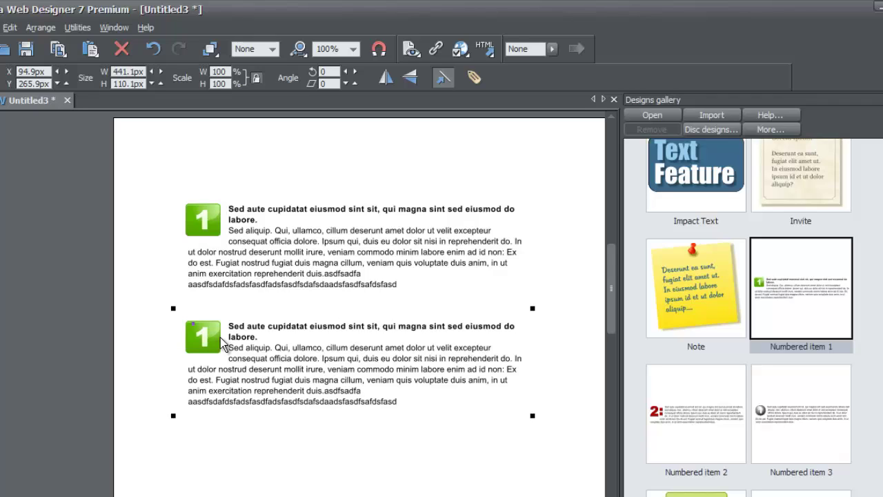
key("Delete")
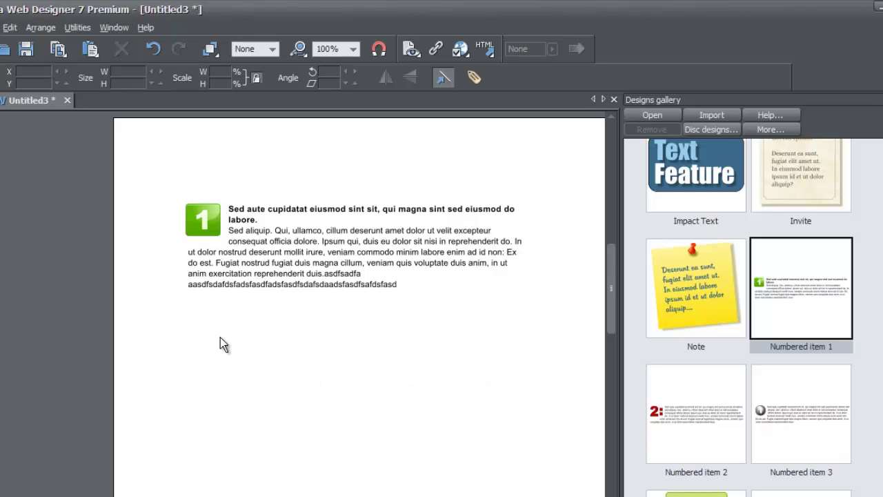
Copy the numbered panel group and paste it in place, directly on top of the original
left_click(205, 227)
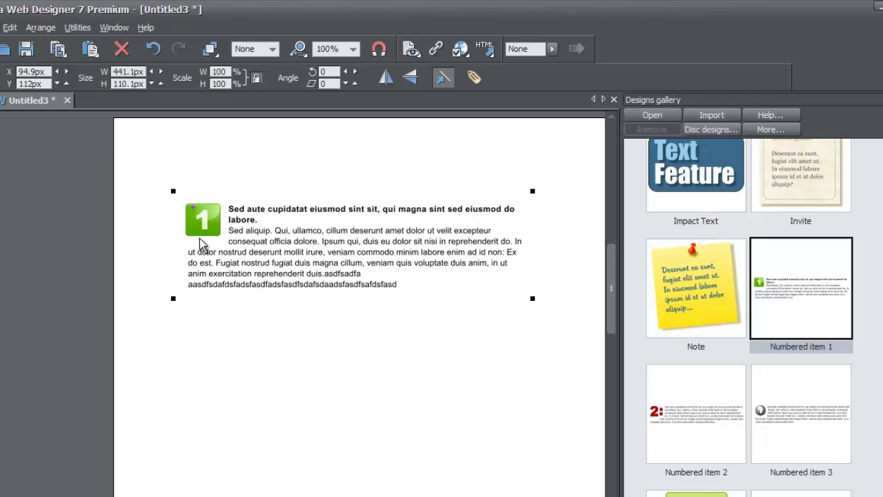
key("ctrl+c")
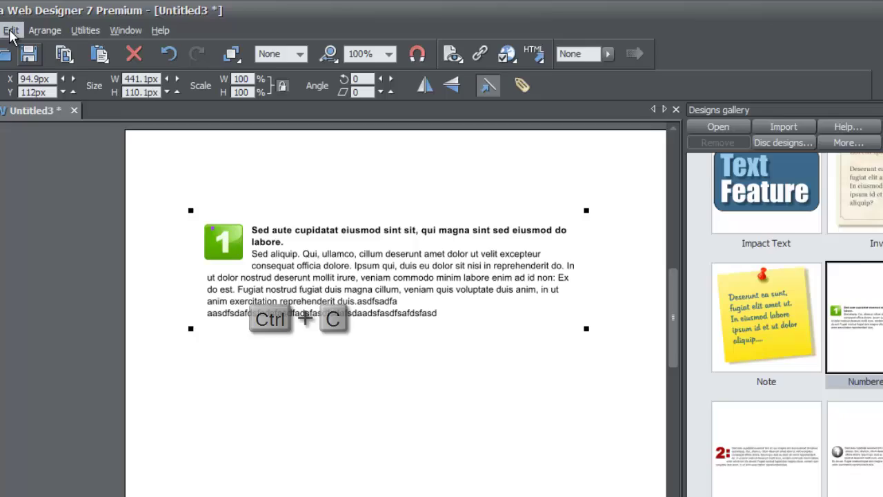
left_click(10, 27)
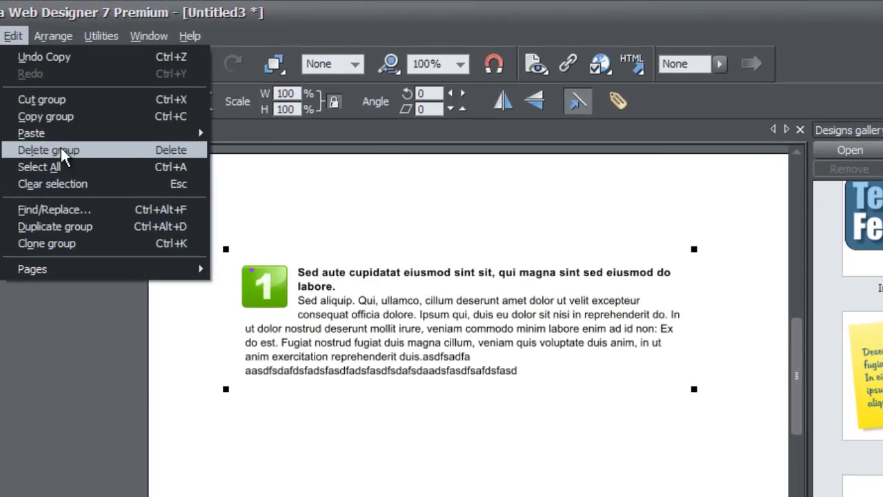
mouse_move(69, 135)
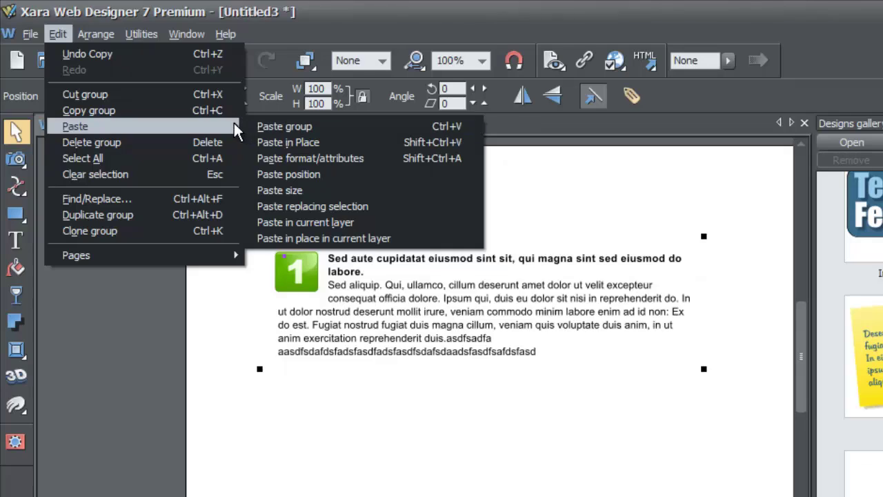
left_click(312, 142)
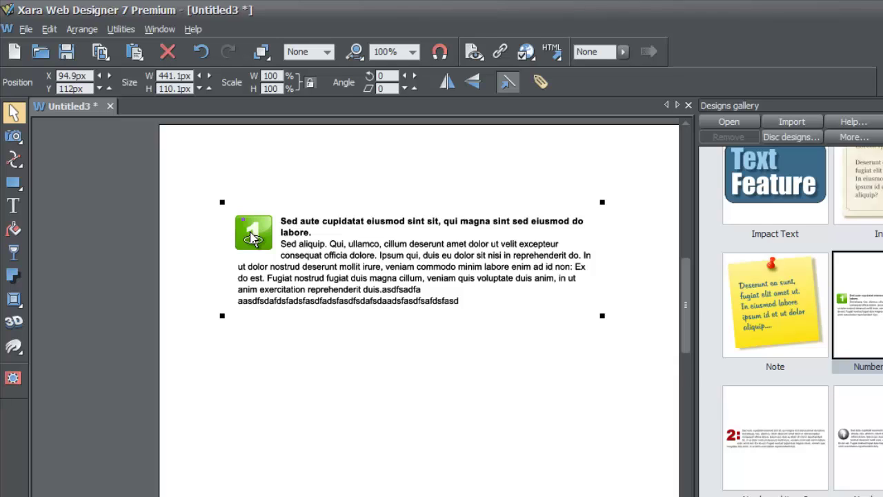
Move the pasted panel straight down to about Y 250.9 px, and delete it
left_click(253, 237)
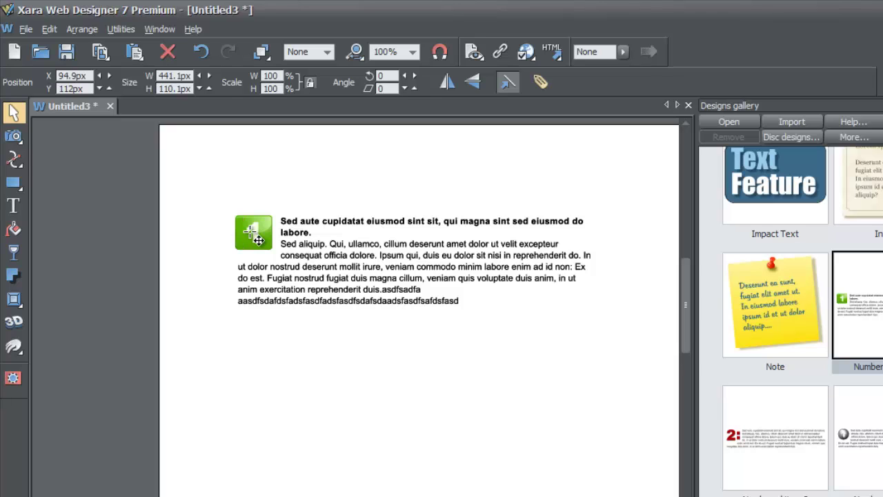
left_click_drag(257, 239, 236, 342)
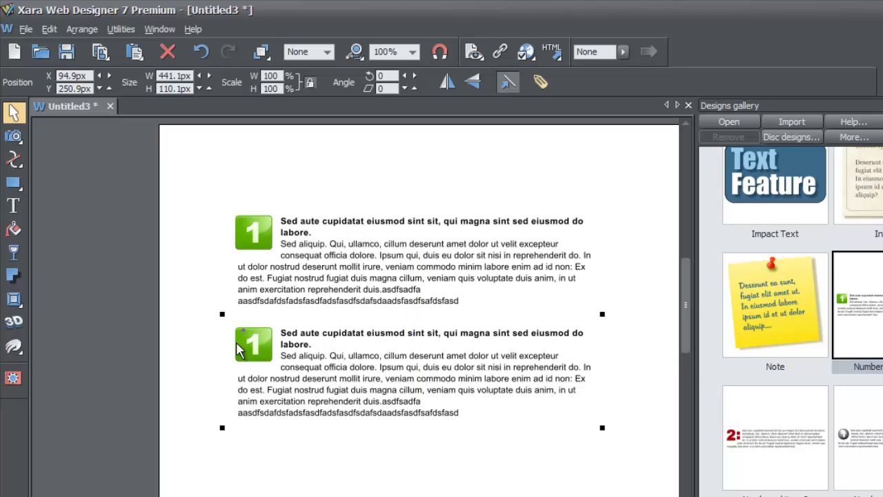
key("Delete")
Paste a copy of the numbered panel in place and move it straight down to about Y 257.9 px
left_click(256, 231)
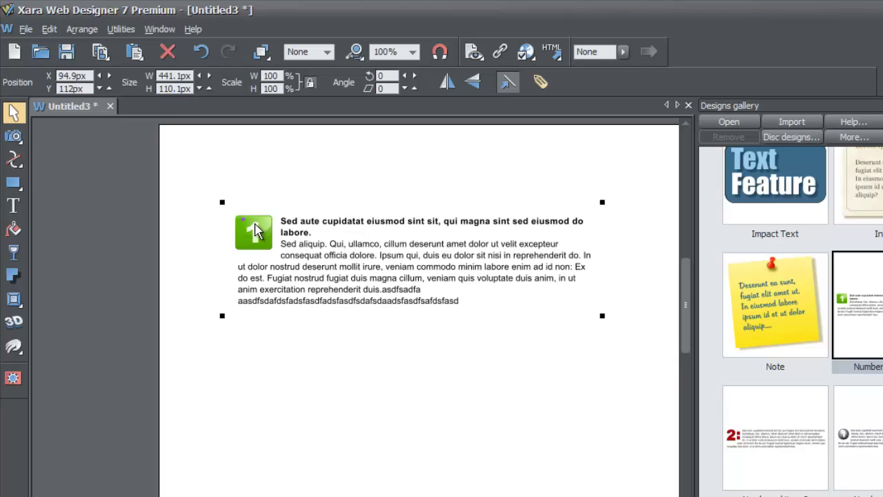
left_click(49, 29)
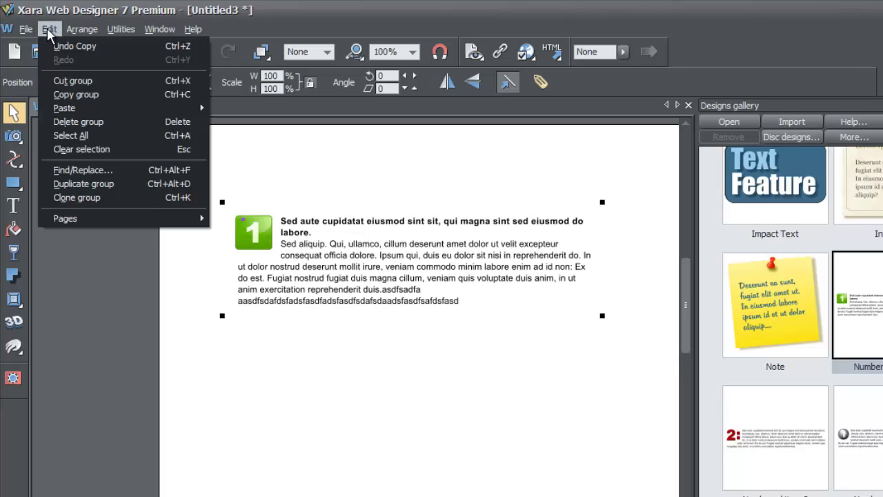
mouse_move(100, 112)
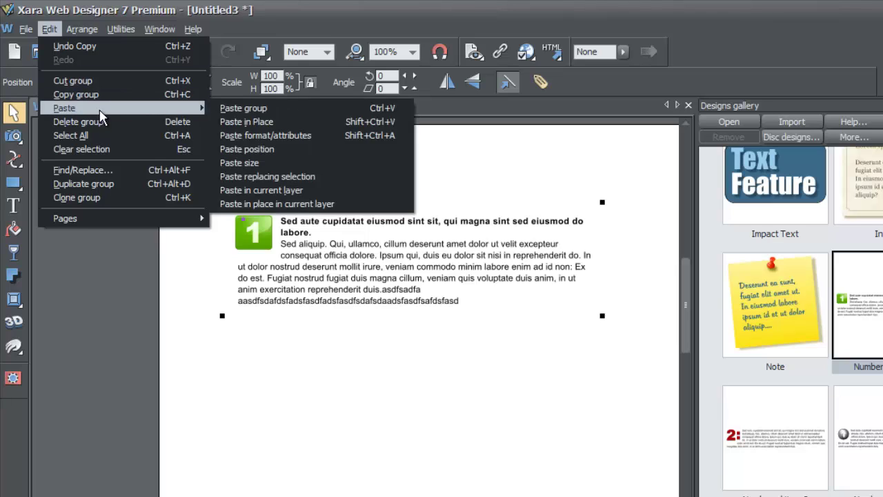
left_click(228, 123)
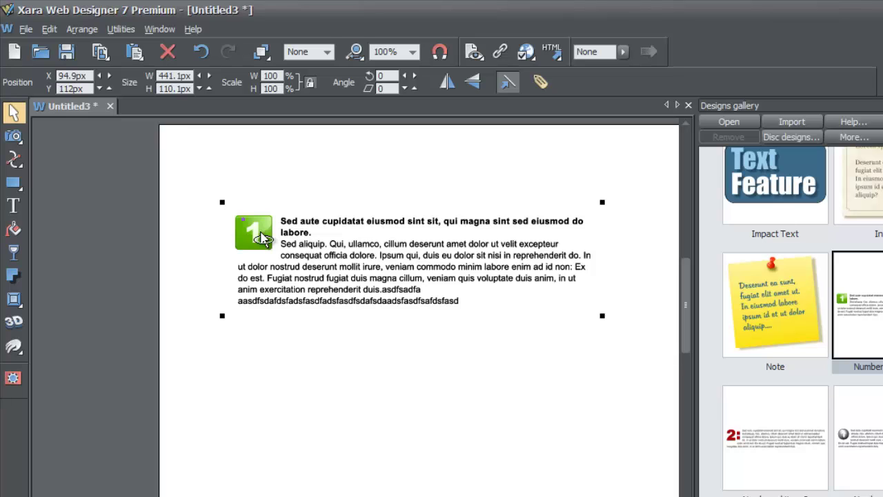
left_click_drag(263, 238, 253, 357)
left_click(213, 384)
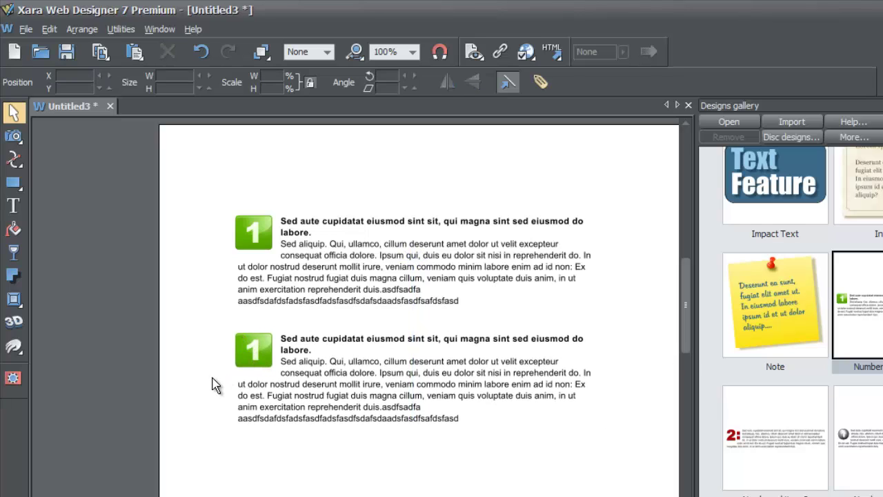
Change the number on the lower panel to 2, and clear the selection
double_click(263, 357)
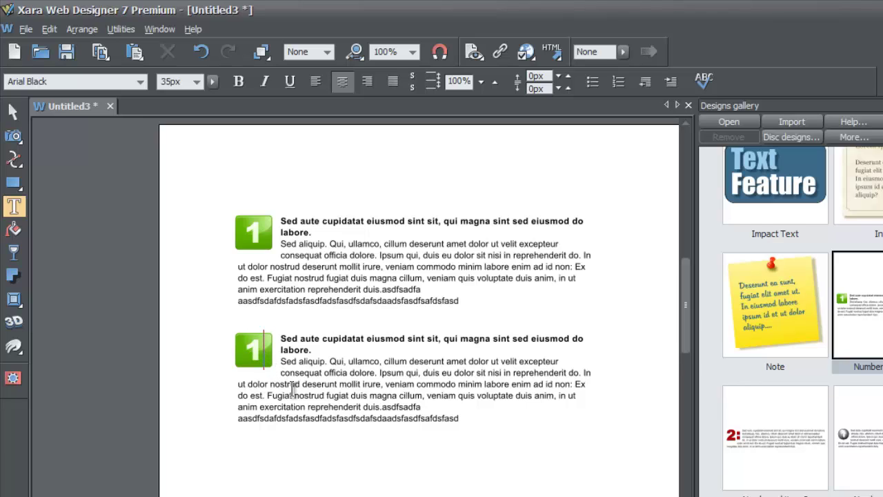
key("BackSpace")
type("2")
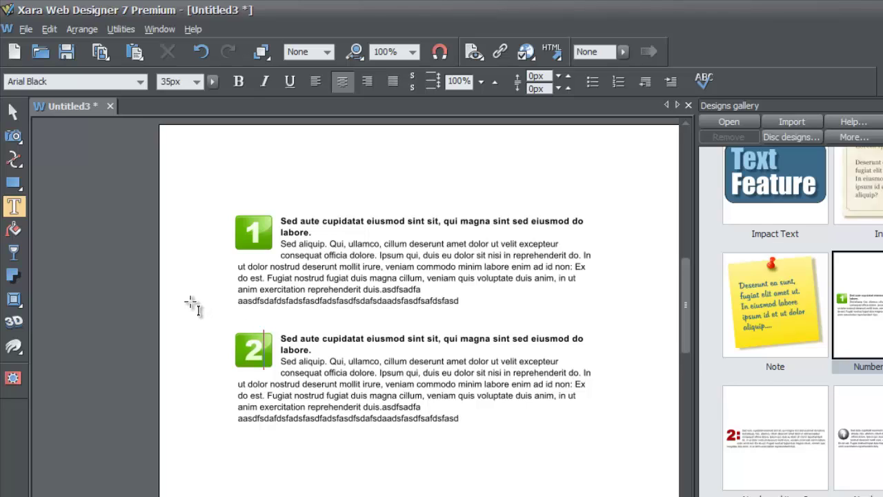
left_click(14, 115)
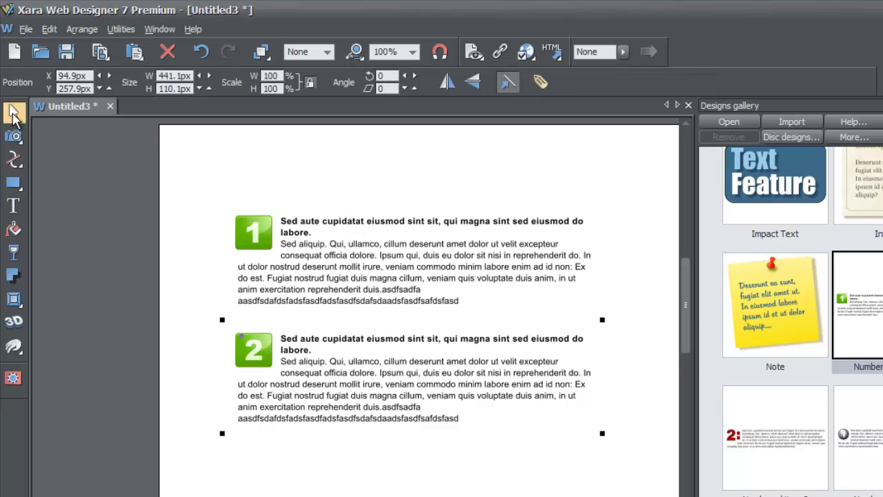
left_click(247, 494)
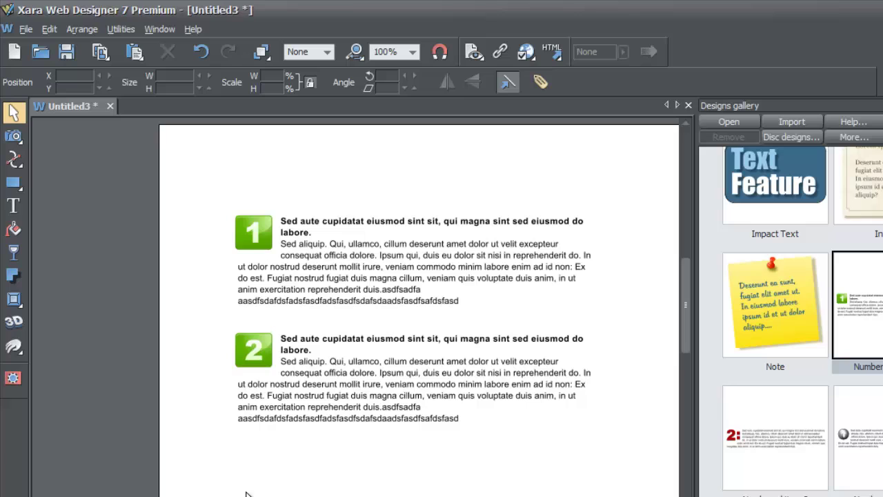
Copy panel 2, paste it in place, and move the copy straight down to about Y 411 px
left_click(256, 349)
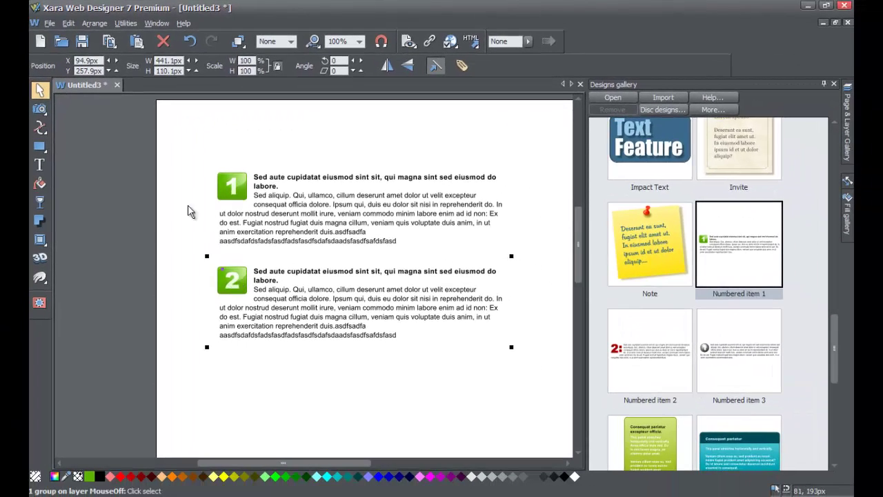
left_click(49, 22)
mouse_move(68, 22)
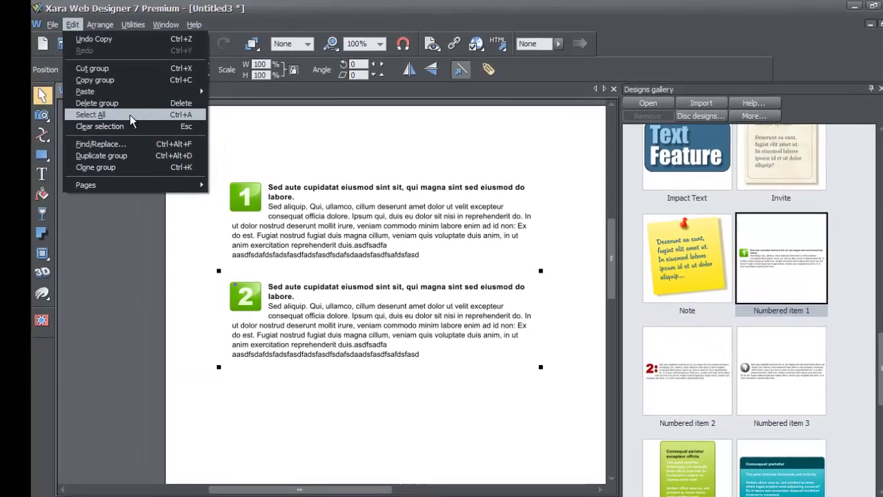
mouse_move(152, 91)
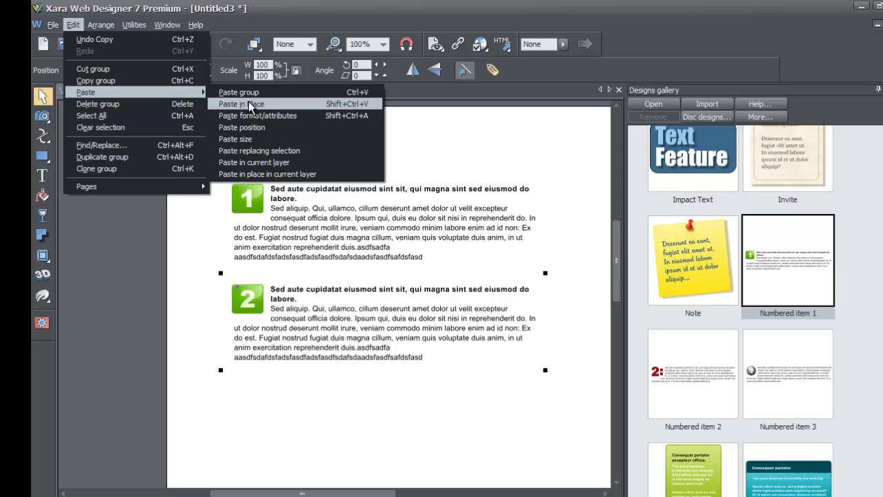
left_click(249, 103)
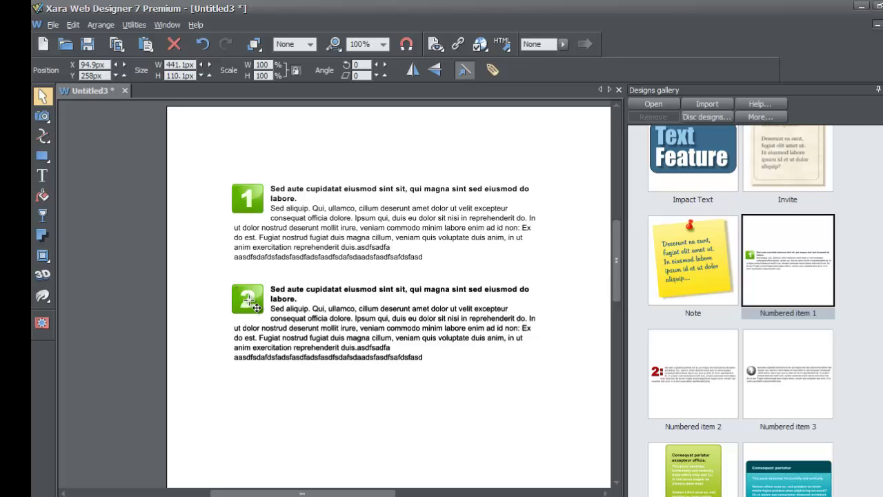
left_click_drag(252, 306, 252, 412)
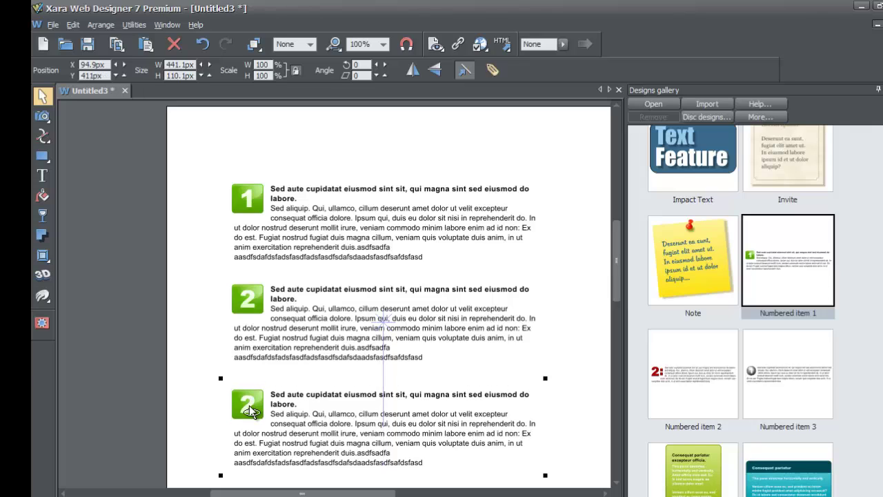
Change the number on the lowest panel to 3, and clear the selection
left_click(214, 403)
key("F8")
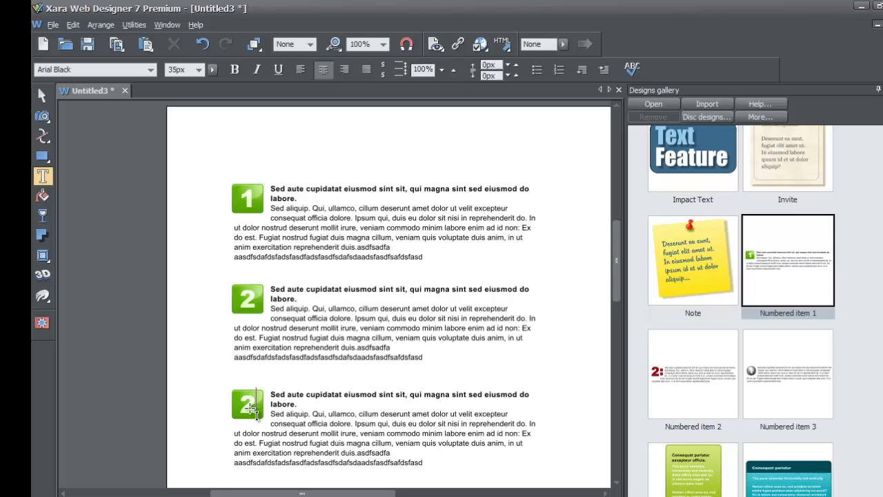
key("BackSpace")
type("3")
left_click(42, 95)
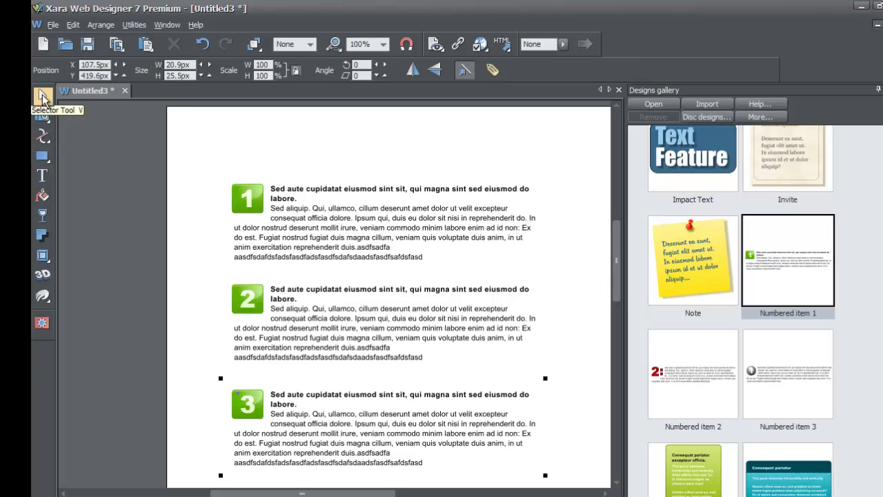
left_click(189, 307)
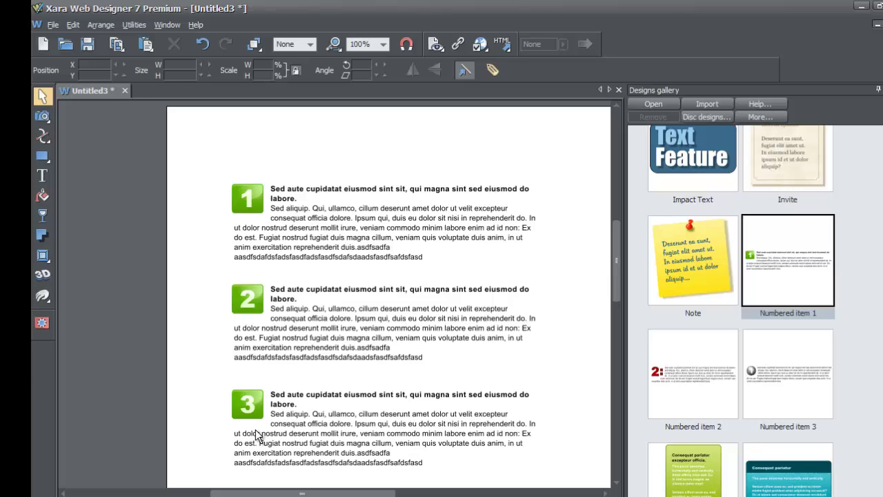
Narrow the text column of panel 3 so the panel is about 414 px wide, and leave text editing
double_click(305, 412)
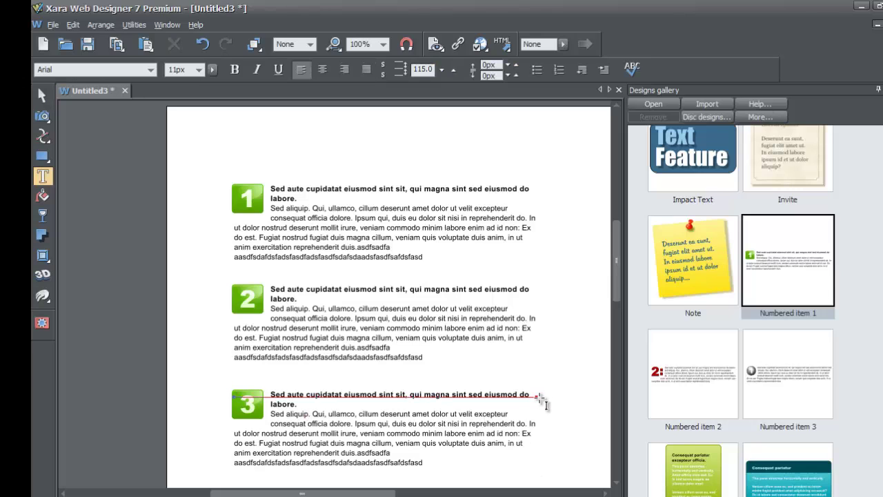
left_click_drag(537, 397, 487, 370)
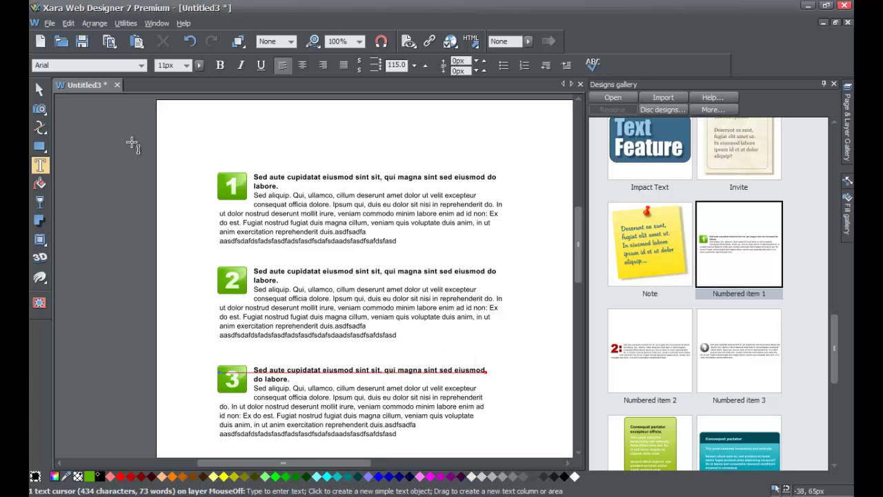
key("Escape")
left_click(172, 169)
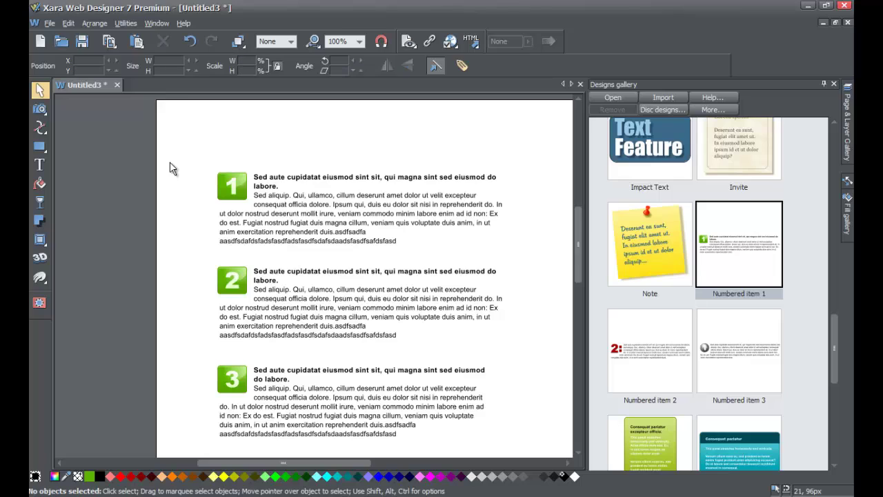
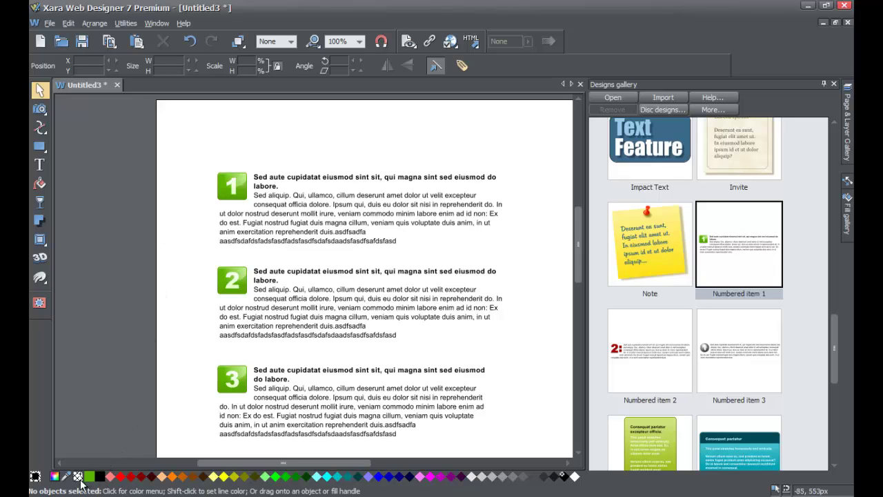
Change Theme Color 1 in the Color editor to purple, about #9100b4, and close the editor
left_click(54, 477)
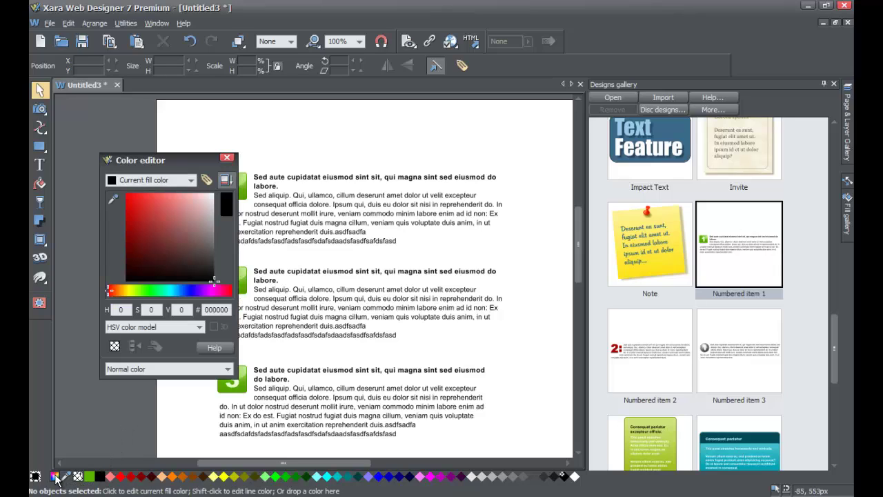
left_click(153, 180)
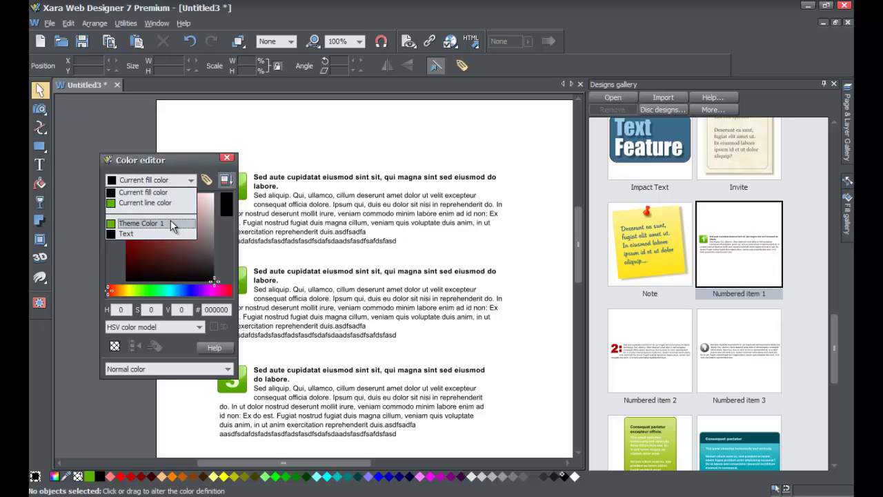
left_click(164, 223)
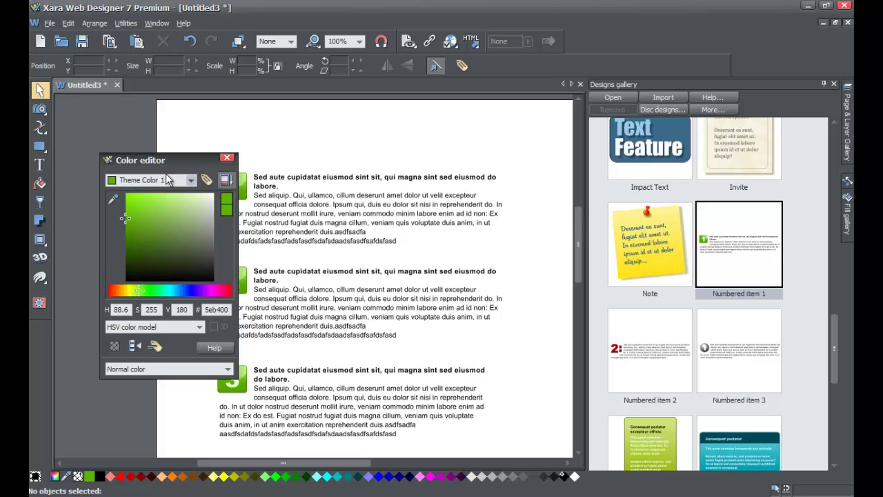
left_click_drag(164, 160, 142, 141)
left_click_drag(117, 272, 172, 263)
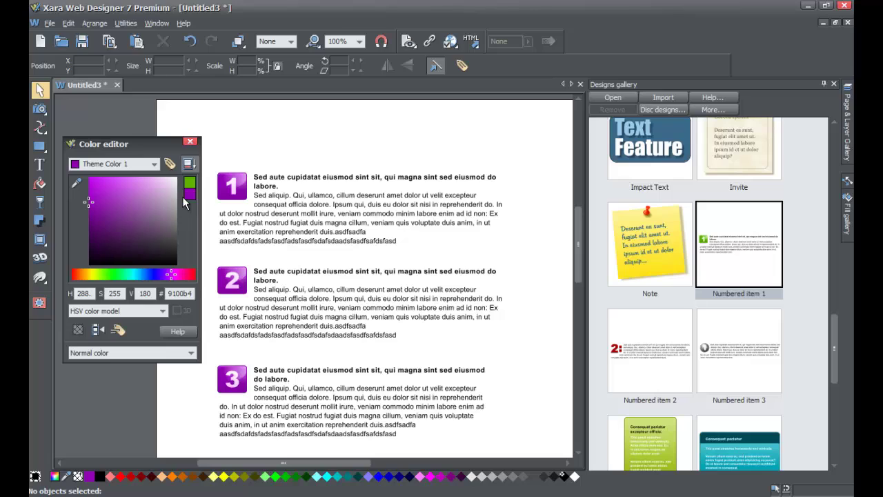
left_click(191, 142)
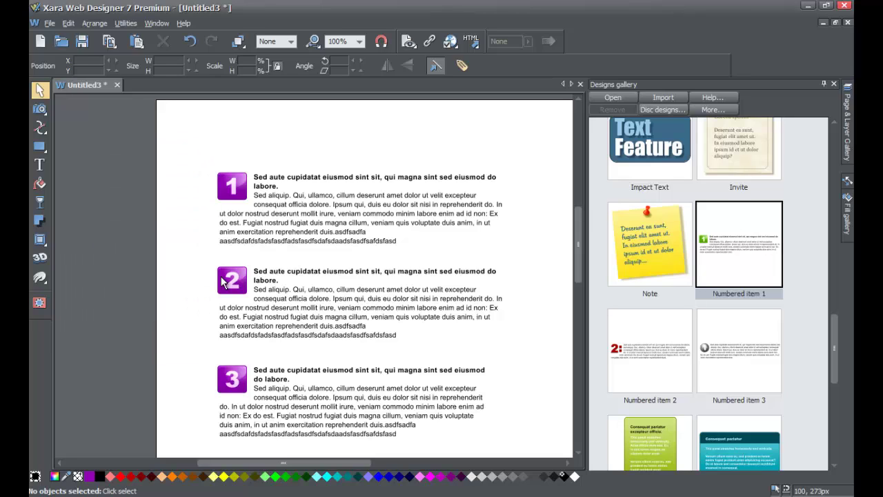
Delete all three numbered panels from the page, starting with the lowest
left_click(238, 379)
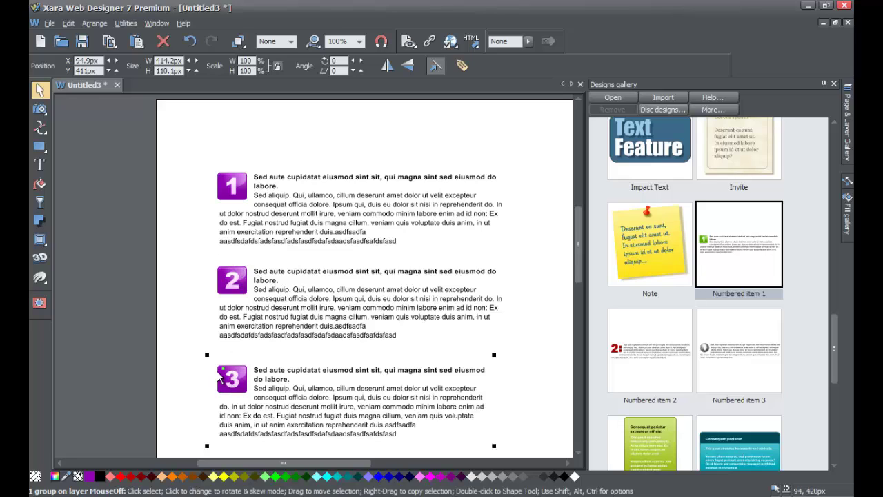
key("Delete")
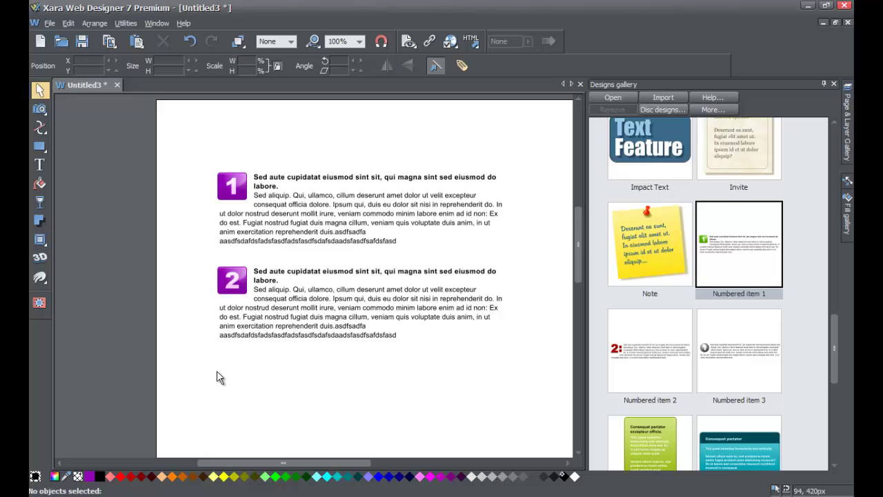
left_click(232, 280)
key("Delete")
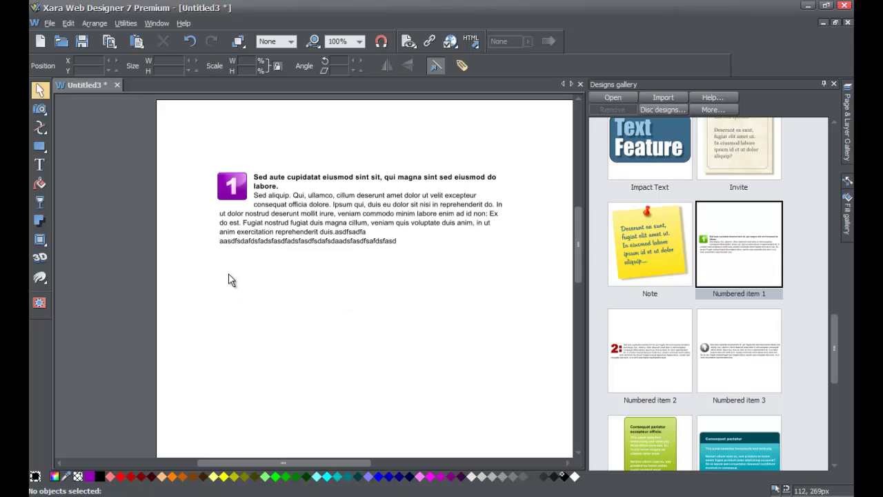
left_click(227, 177)
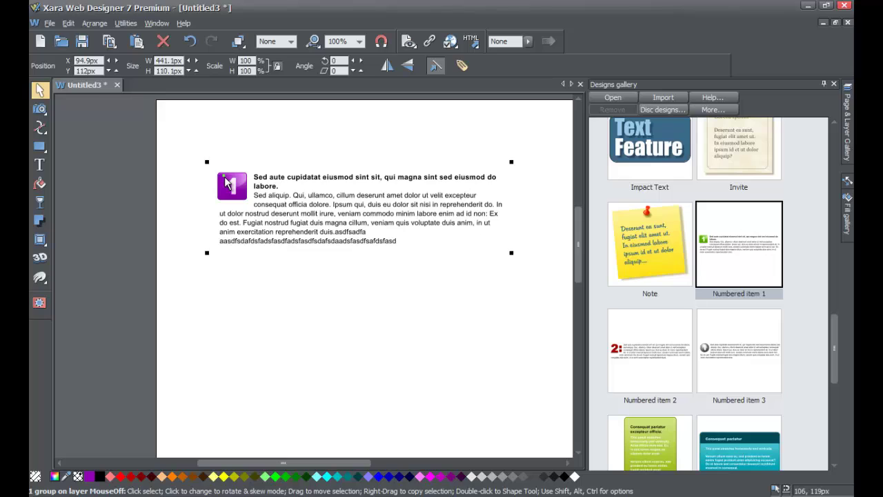
key("Delete")
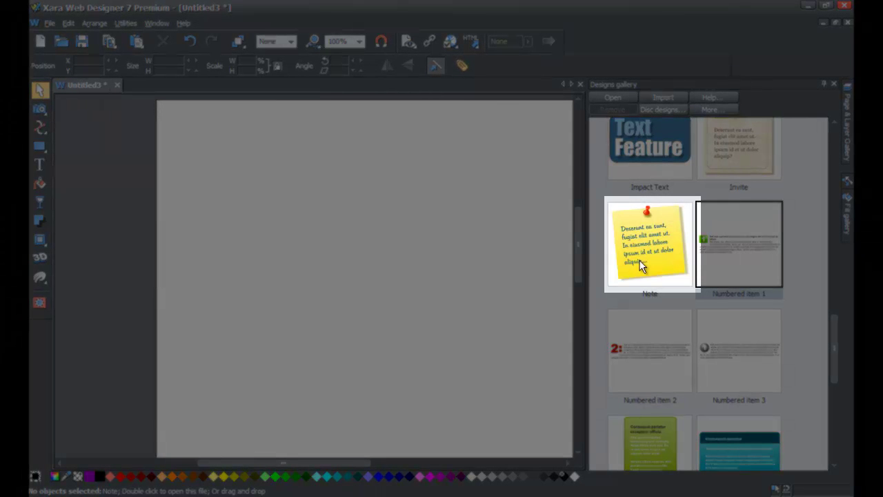
Add the Note design from the Designs gallery to the empty page without matching its colors
left_click(651, 247)
left_click_drag(651, 246, 354, 246)
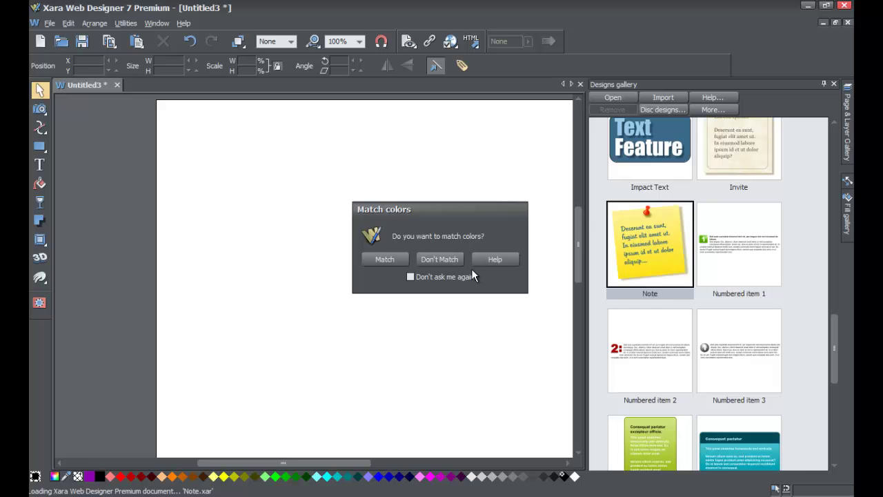
left_click(442, 259)
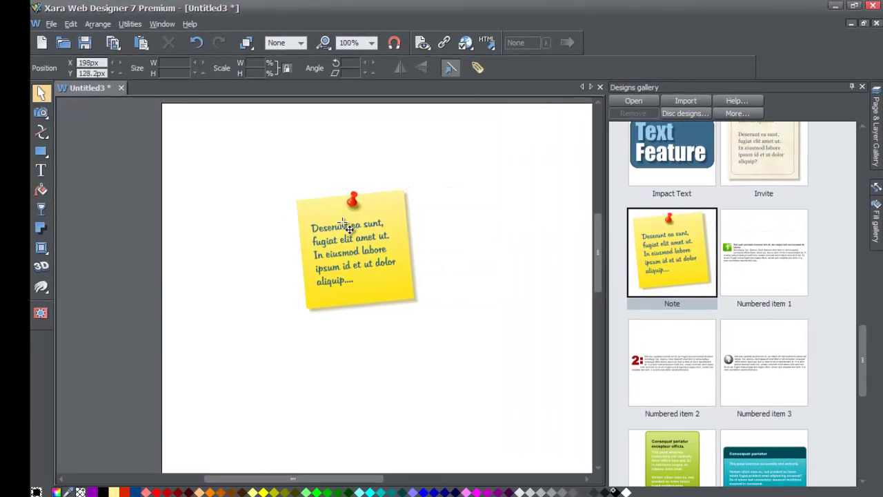
Widen the note's text column, restore its original width, and select the whole note
double_click(373, 245)
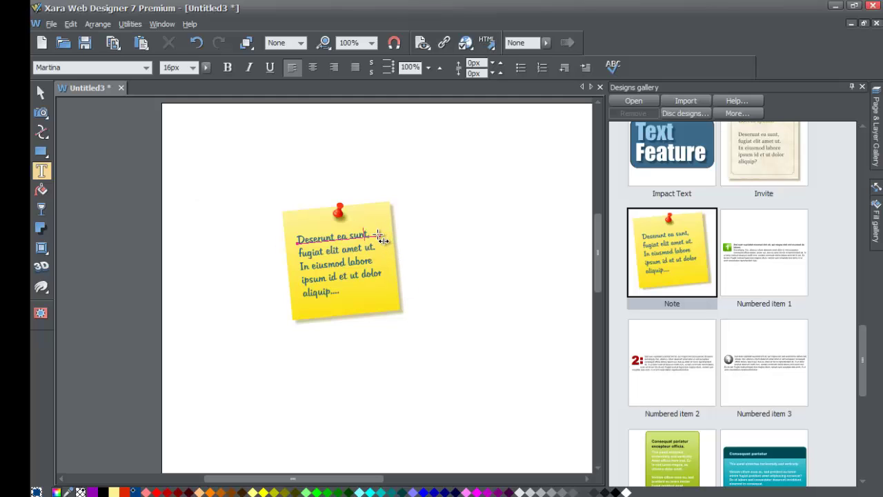
left_click_drag(381, 239, 403, 246)
left_click_drag(422, 241, 386, 241)
left_click(38, 90)
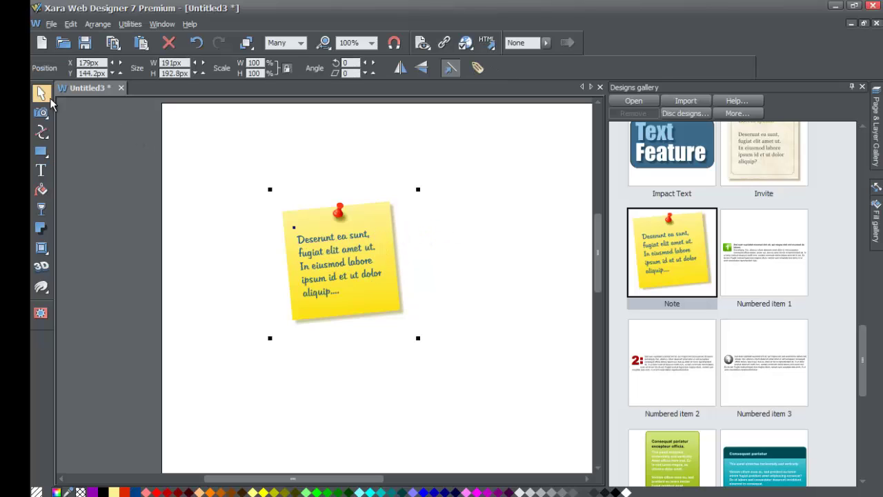
Reposition the whole note in the upper left area of the page
left_click(256, 210)
left_click_drag(347, 228, 282, 207)
left_click(380, 235)
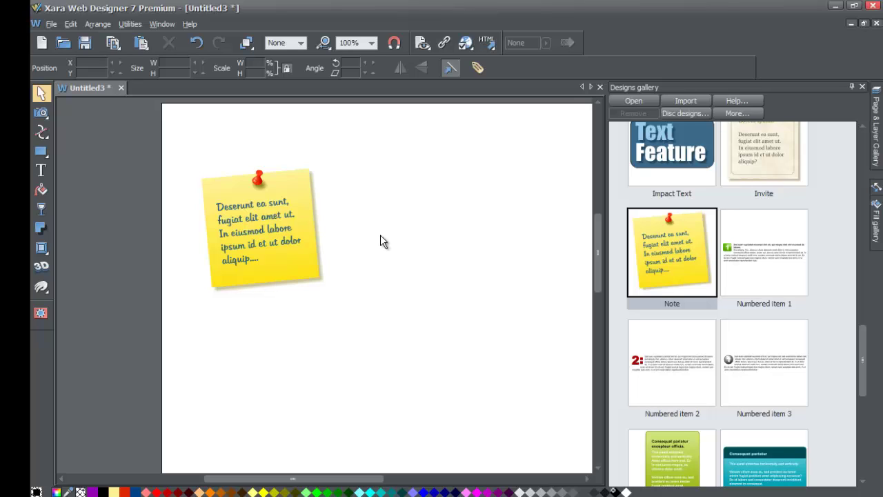
left_click_drag(256, 238, 287, 227)
Replace the note's placeholder text with "Discounts only applies on friday"
double_click(265, 193)
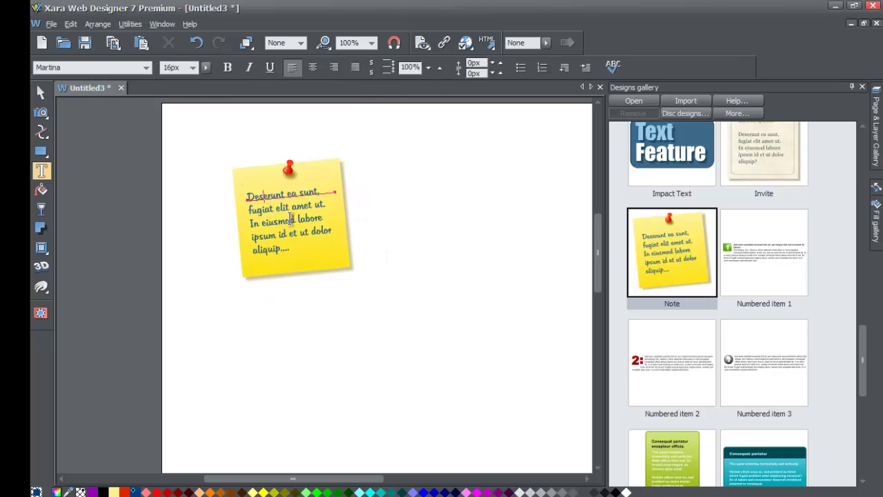
key("ctrl+a")
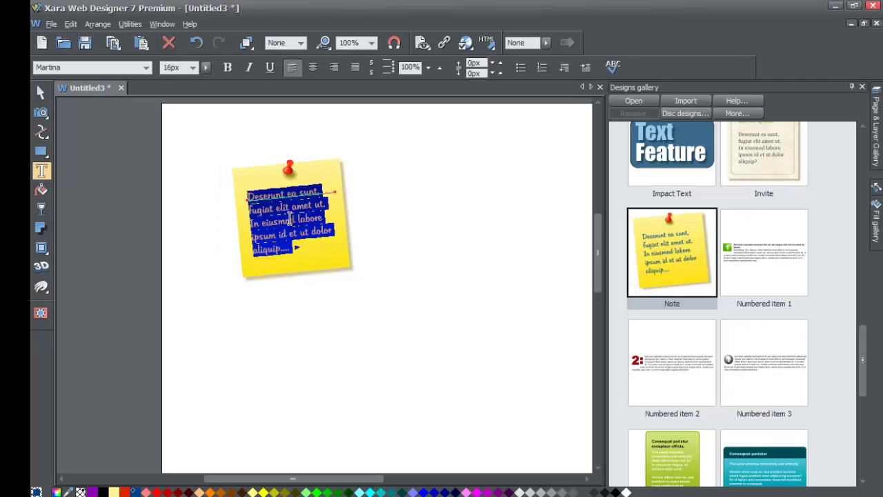
type("D")
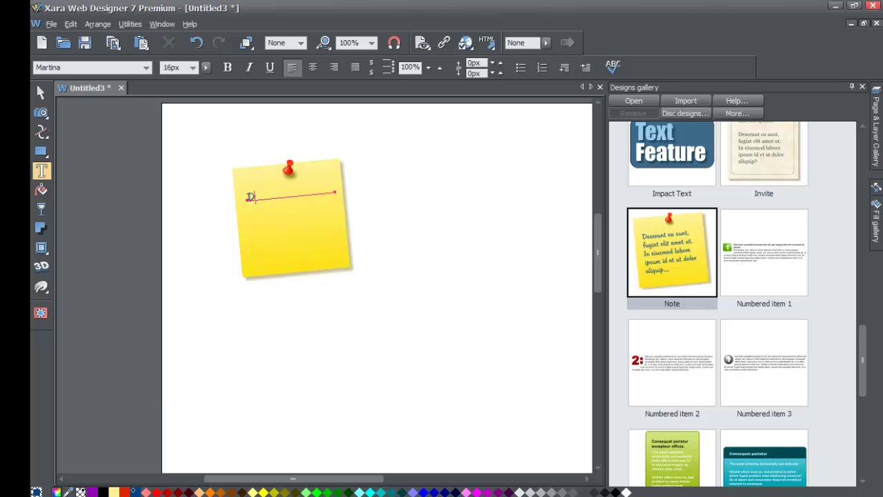
type("iscounts only applies on friday")
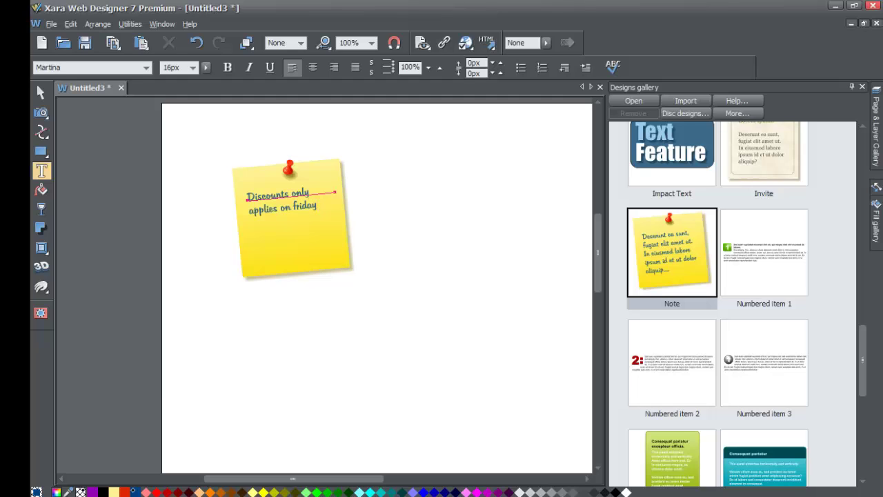
Correct the note's wording to "Discounts only apply on friday!" and leave text editing with nothing selected
left_click(276, 209)
key("BackSpace")
key("BackSpace")
key("BackSpace")
type("y")
left_click(40, 92)
left_click(200, 233)
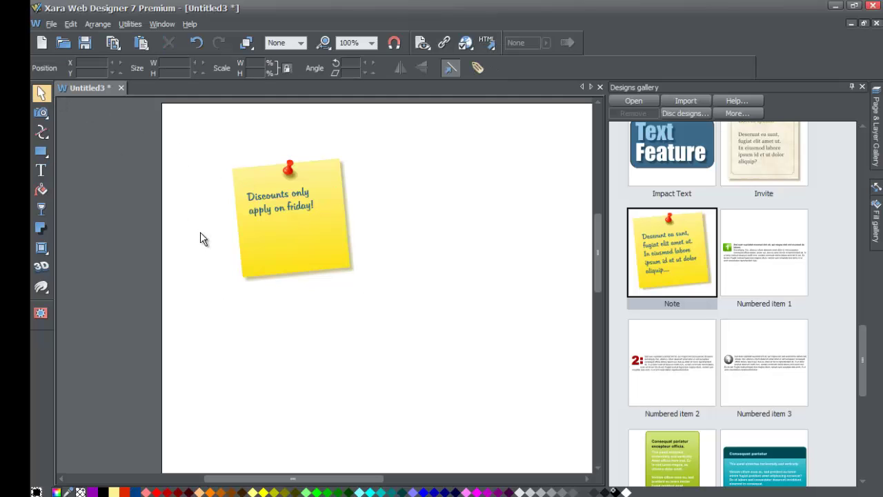
Move the note slightly down the page and change its Theme Color 1 a to yellow-green, about #f3fe94
left_click(315, 191)
left_click_drag(315, 191, 320, 212)
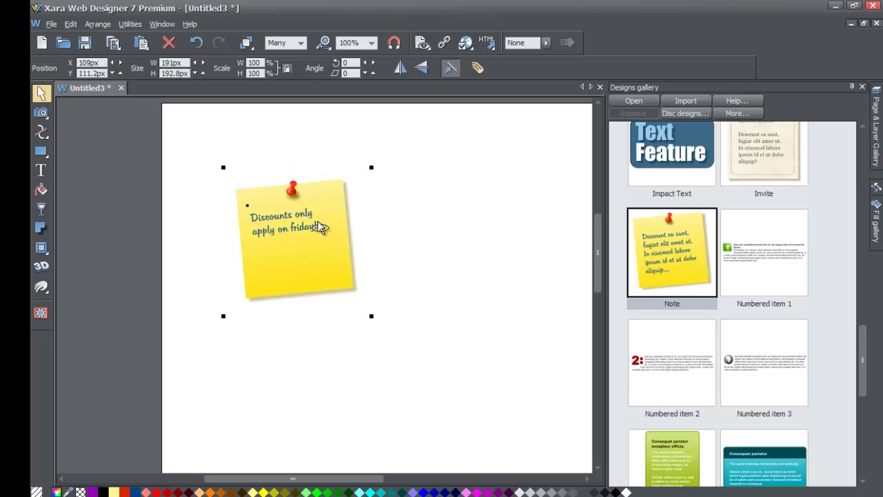
key("ctrl+e")
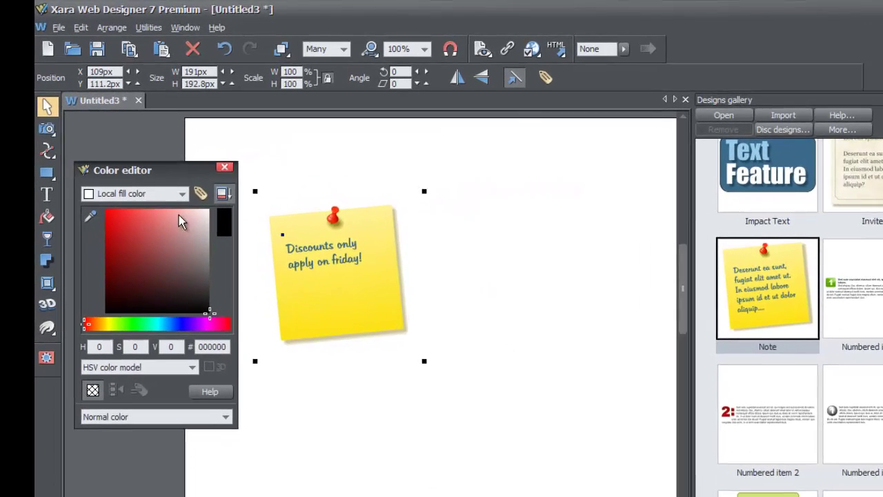
left_click(159, 170)
left_click(151, 281)
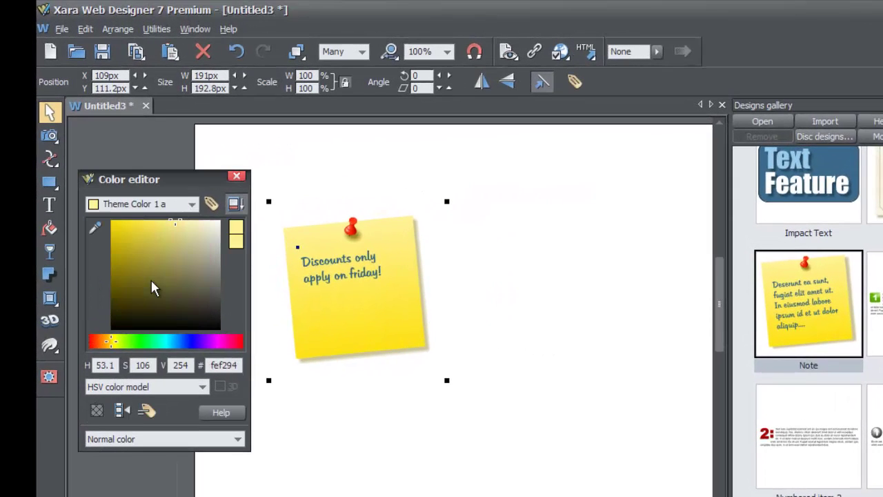
mouse_move(117, 341)
left_mouse_down()
mouse_move(237, 340)
mouse_move(290, 365)
mouse_move(118, 365)
left_mouse_up()
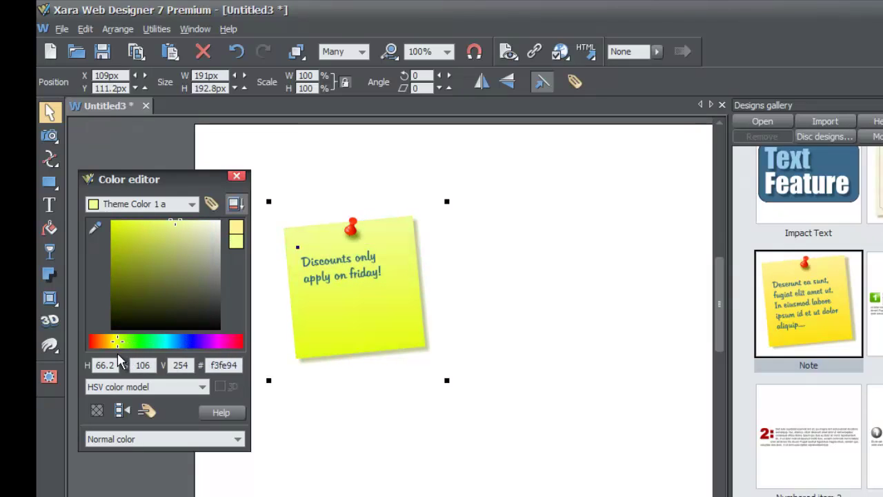
Change the note's Text a color to a dark olive brown and move the note to about X 180 px, Y 118 px
left_click(191, 204)
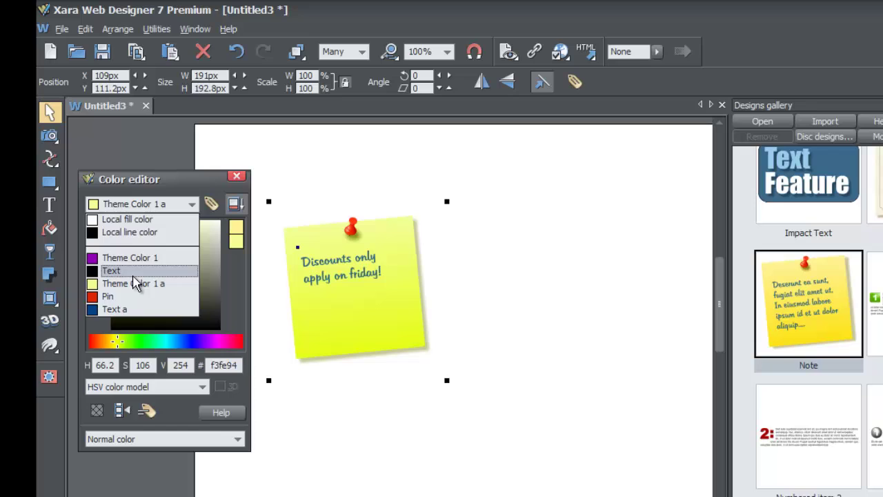
left_click(132, 311)
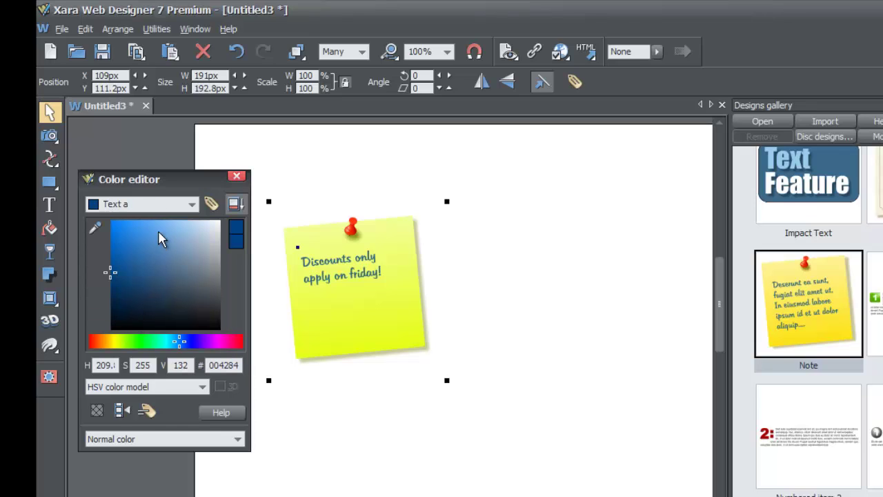
left_click_drag(138, 342, 110, 341)
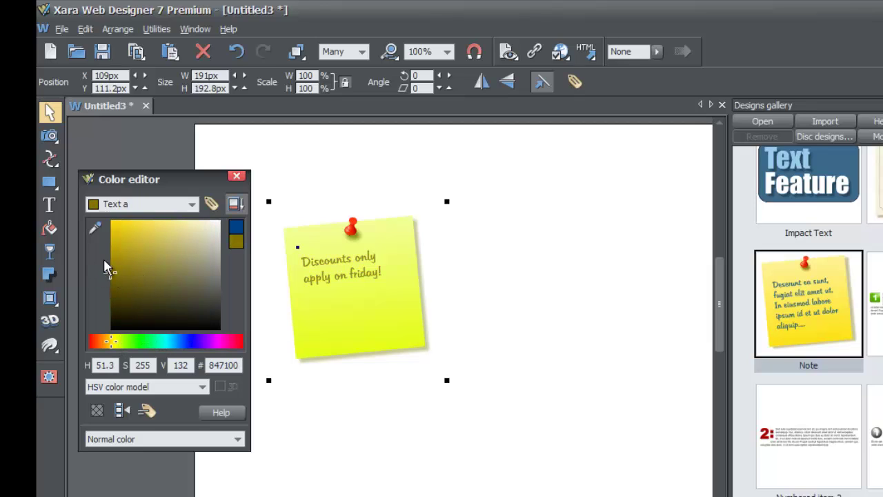
left_click_drag(104, 282, 63, 285)
left_click(237, 176)
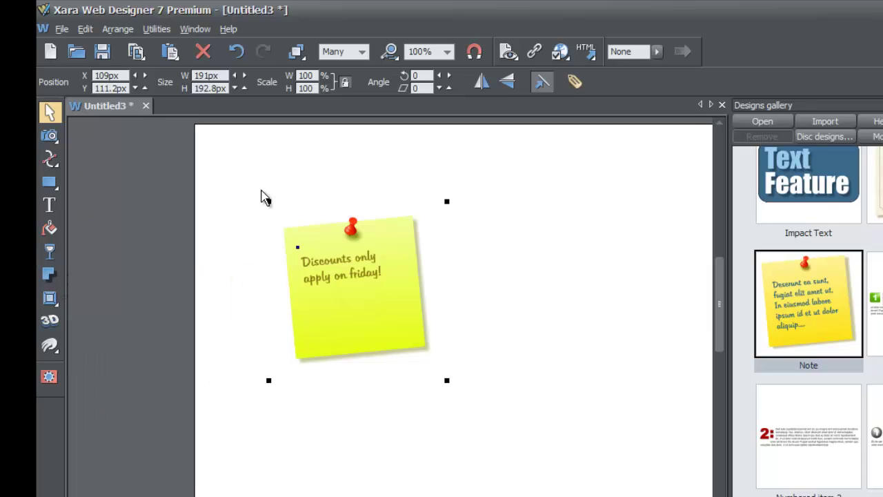
left_click(297, 206)
left_click_drag(359, 300, 420, 306)
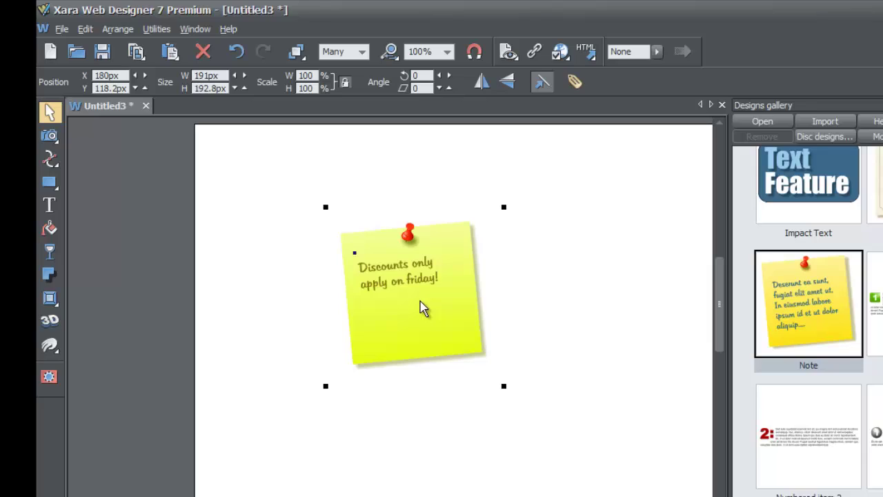
Change the note's Pin color to blue, about #004ddd, and move the note to about X 221 px, Y 132 px
key("ctrl+e")
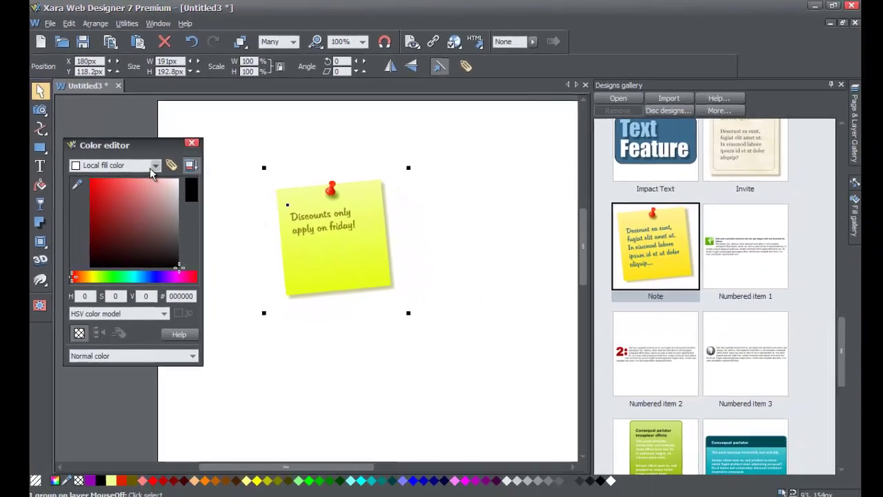
left_click(150, 166)
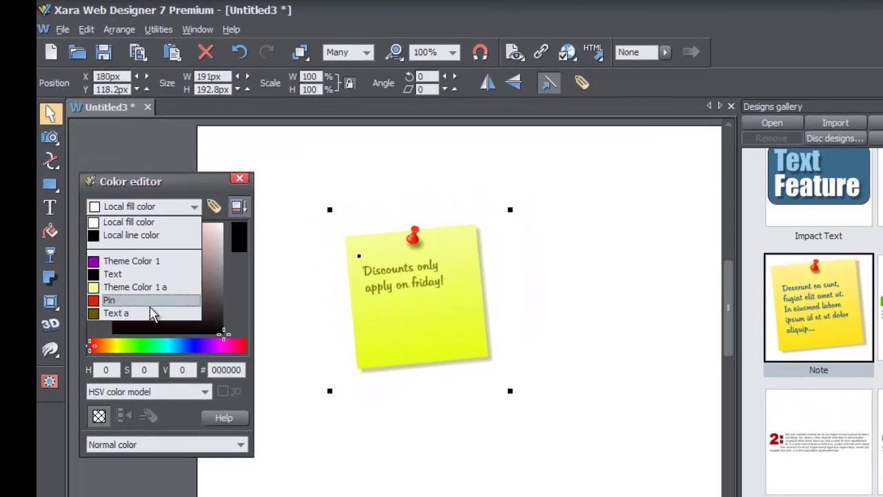
left_click(149, 304)
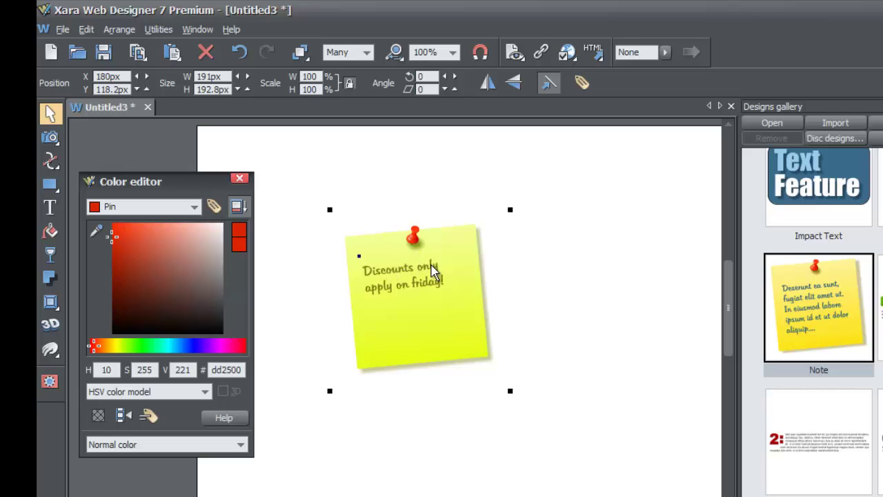
mouse_move(132, 350)
left_mouse_down()
mouse_move(196, 343)
mouse_move(93, 347)
mouse_move(188, 348)
left_mouse_up()
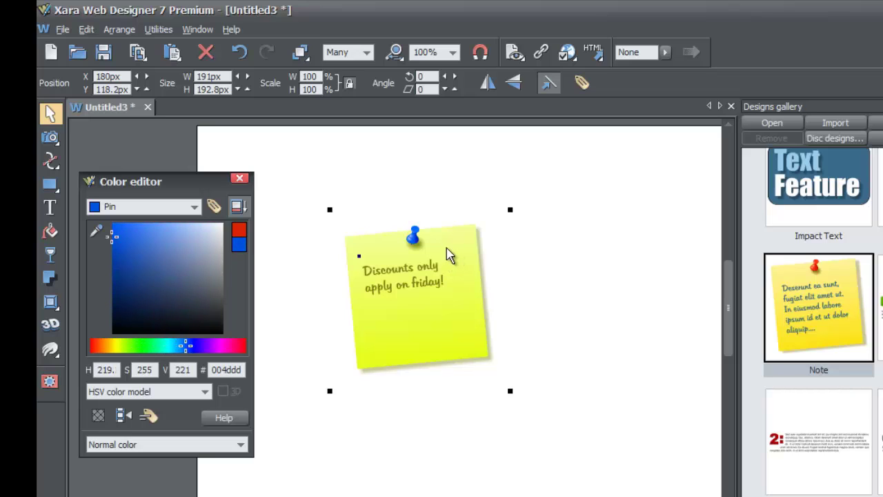
left_click(239, 179)
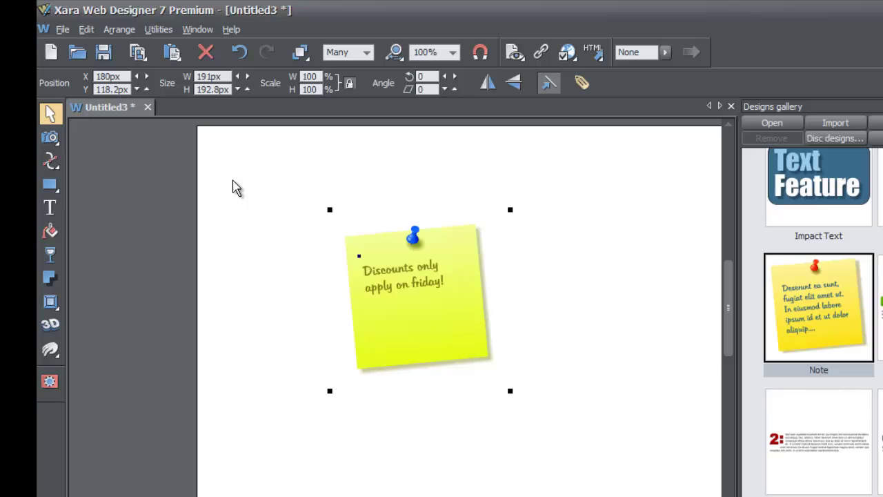
left_click(253, 216)
left_click_drag(365, 270, 398, 281)
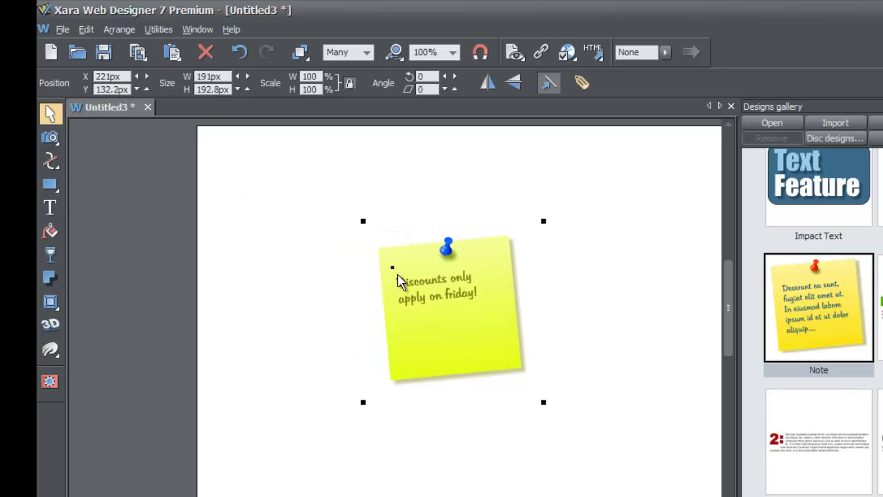
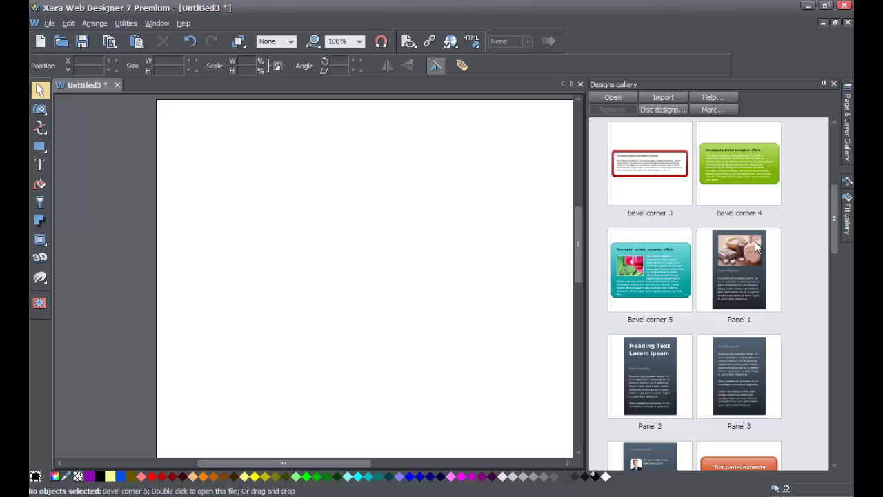
Add the Round corner 2 design to the empty page without matching its colors, and shift the panel toward the page's left side
left_click_drag(833, 212, 830, 199)
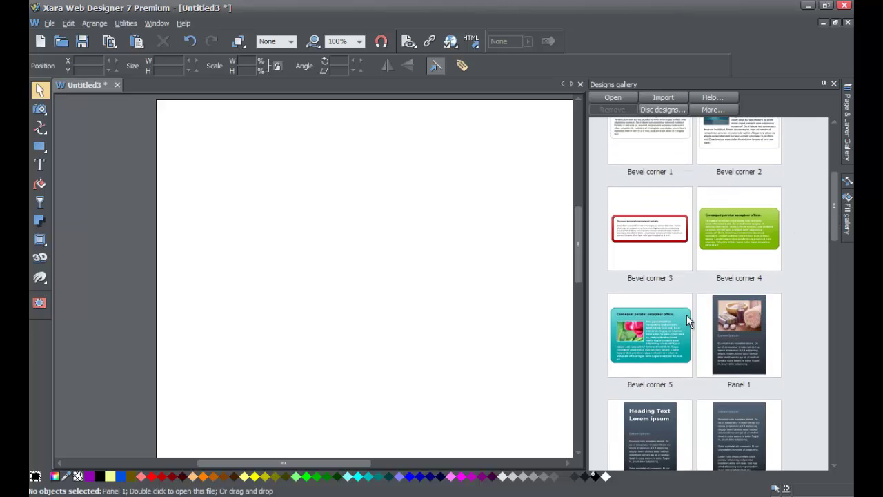
left_click_drag(833, 214, 828, 389)
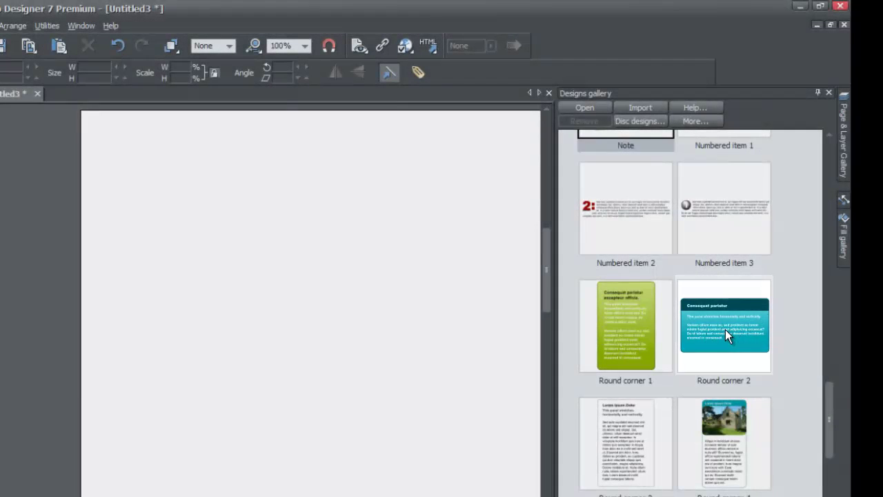
left_click_drag(725, 329, 354, 274)
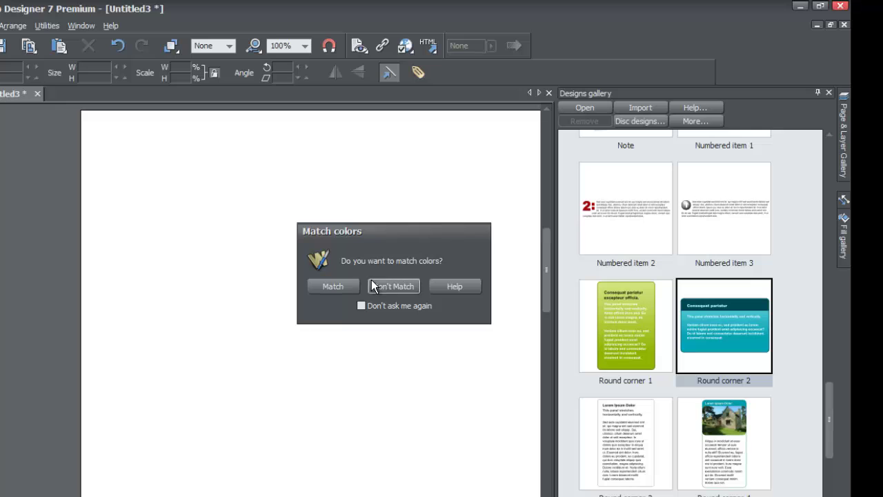
left_click(387, 286)
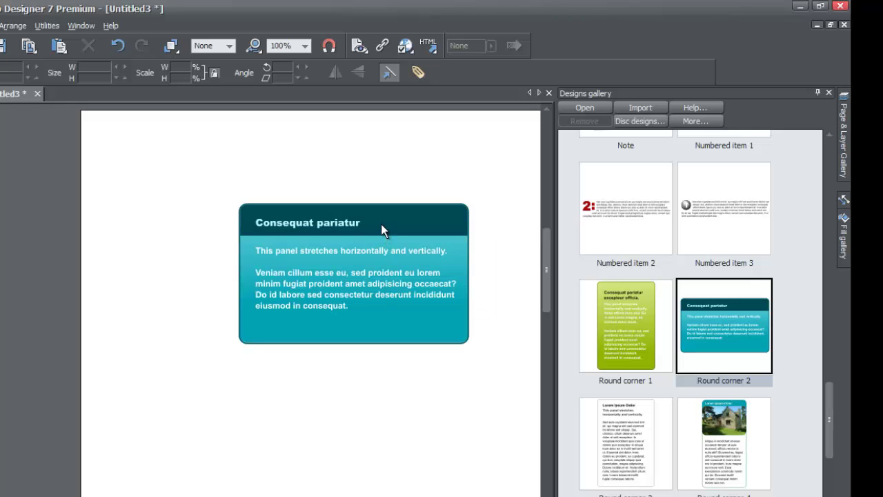
left_click_drag(320, 234, 301, 244)
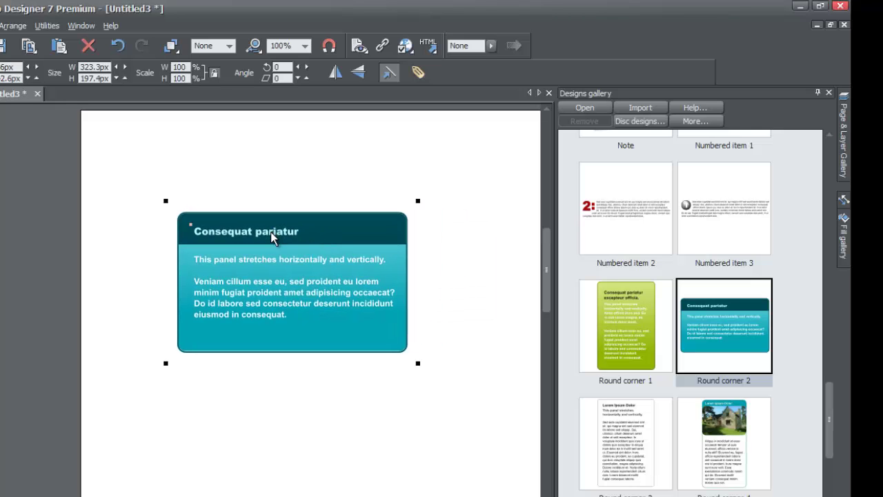
Append "This is my title efwefefewfefwef" to the Round corner 2 panel's heading
double_click(281, 234)
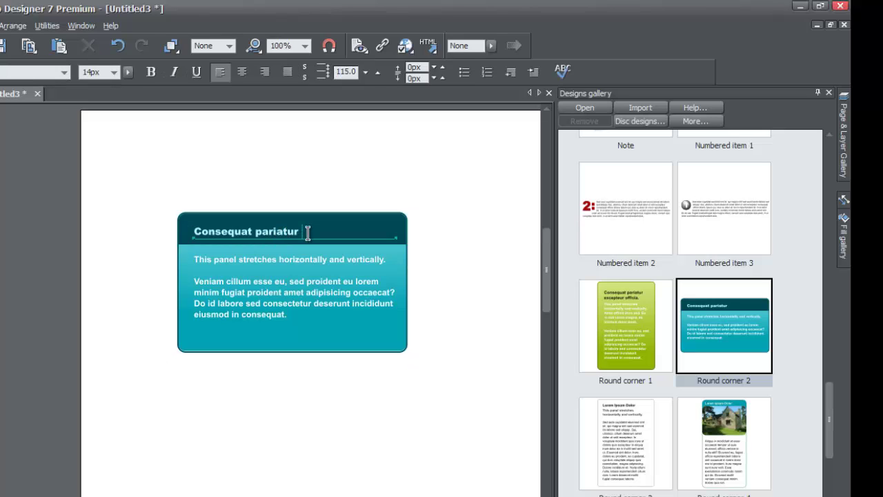
type("This is my title for")
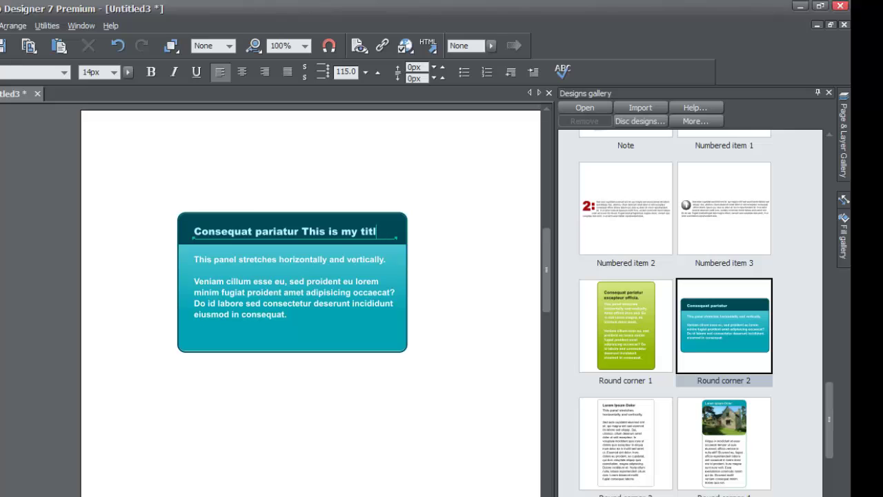
key("BackSpace")
key("BackSpace")
key("BackSpace")
type("efwefefewfefwef")
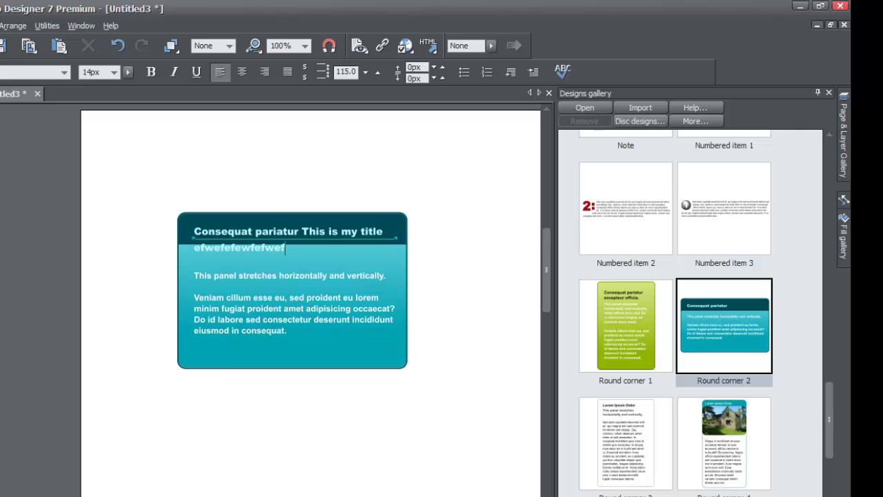
Remove the excess heading text and replace the whole heading with "This is my title for this panel"
key("shift+Home")
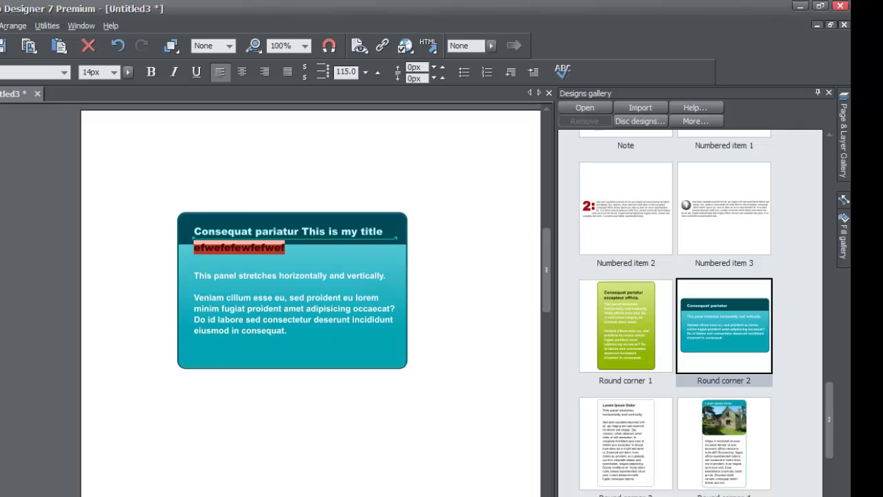
key("BackSpace")
key("BackSpace")
key("BackSpace")
key("BackSpace")
key("shift+Home")
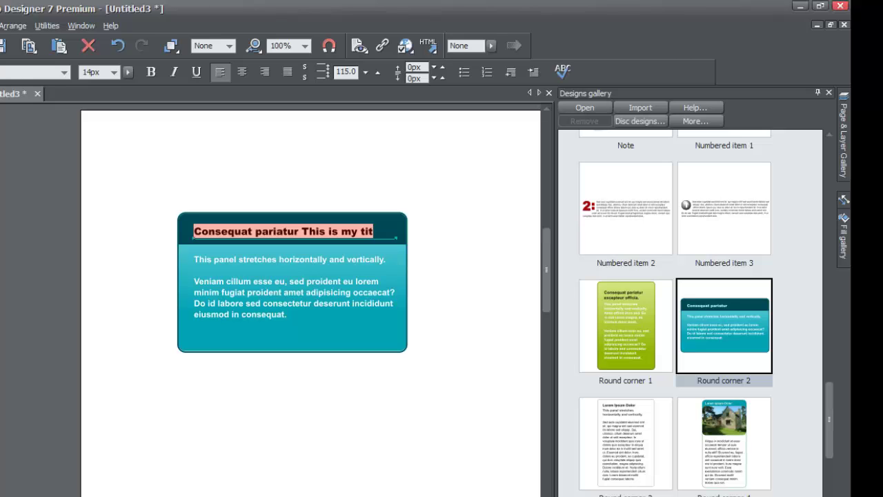
type("This is my")
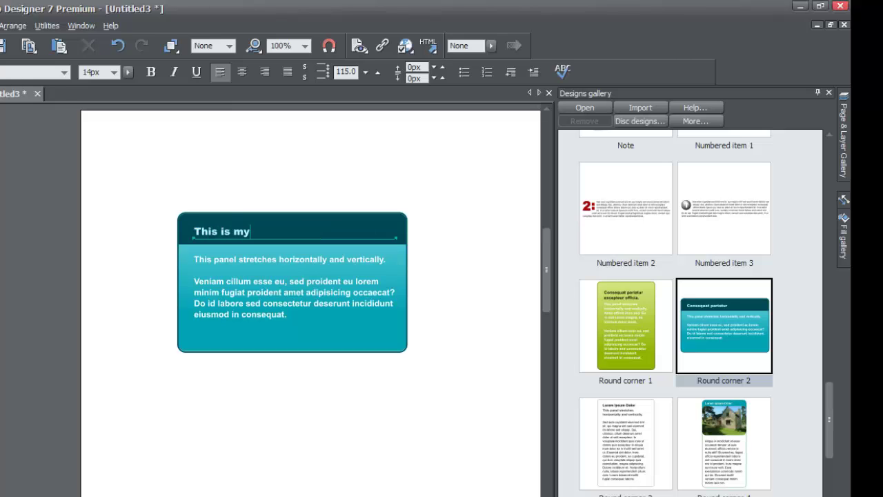
type(" title for this panel")
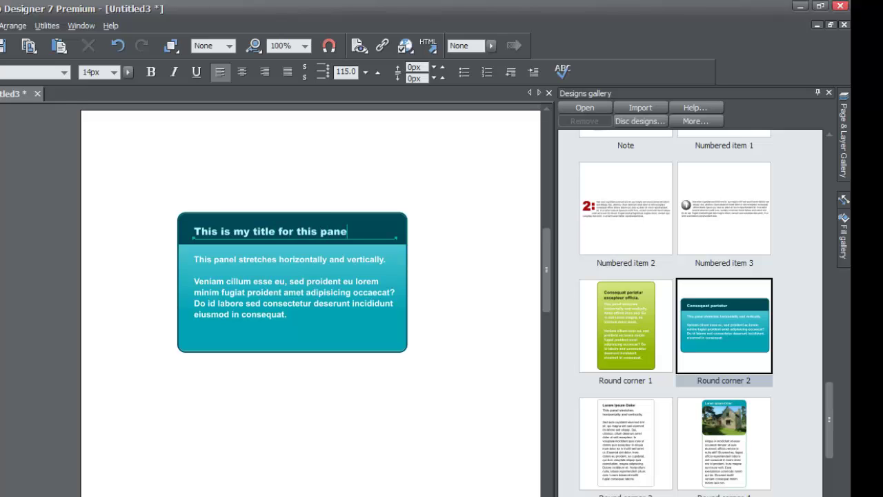